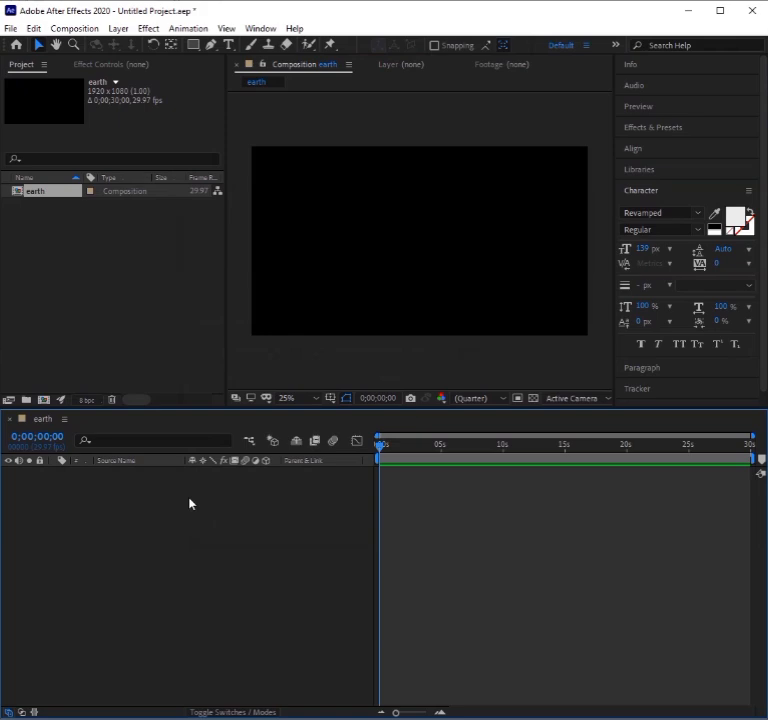
Import the Blue_Marble_2002 image as footage and add it as a layer in the earth composition.
double_click(151, 321)
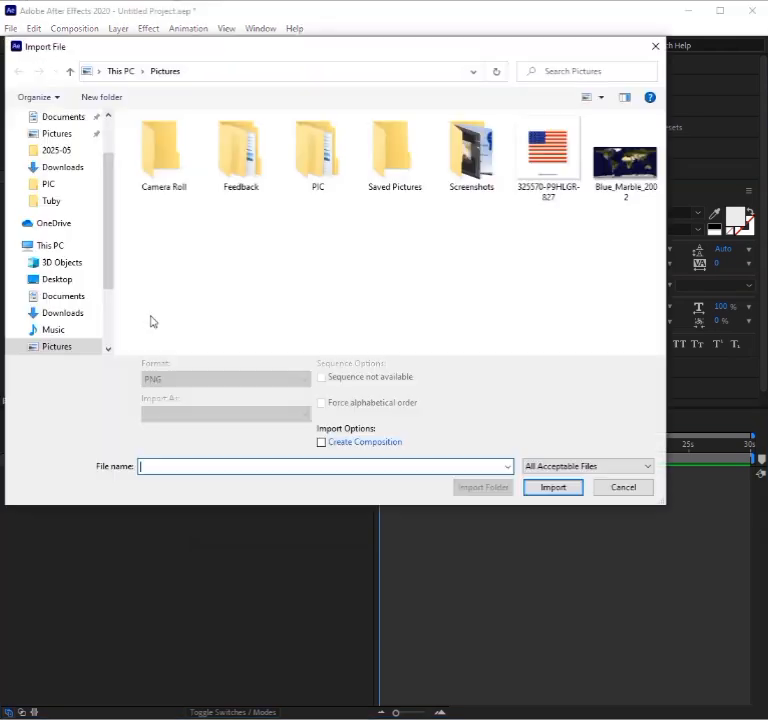
left_click(625, 160)
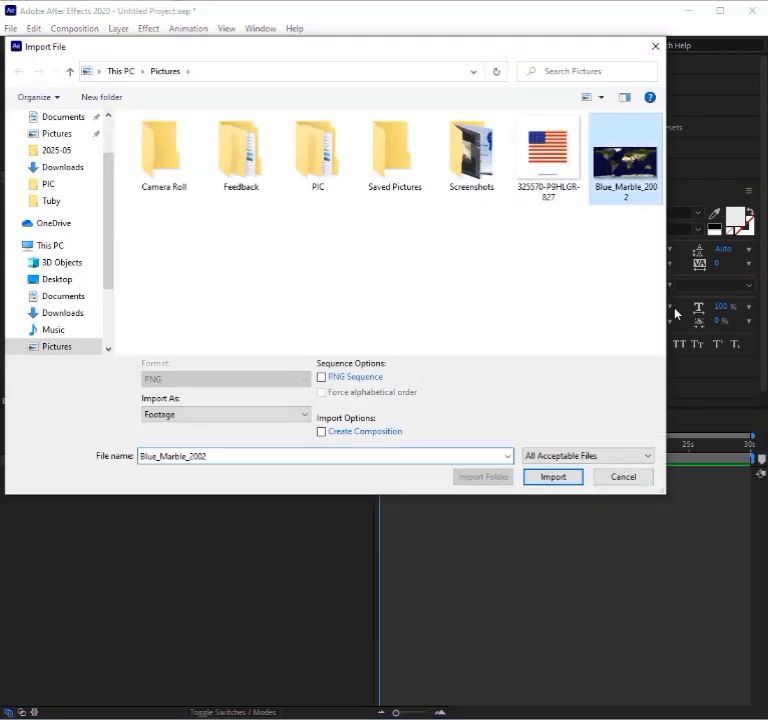
left_click(553, 477)
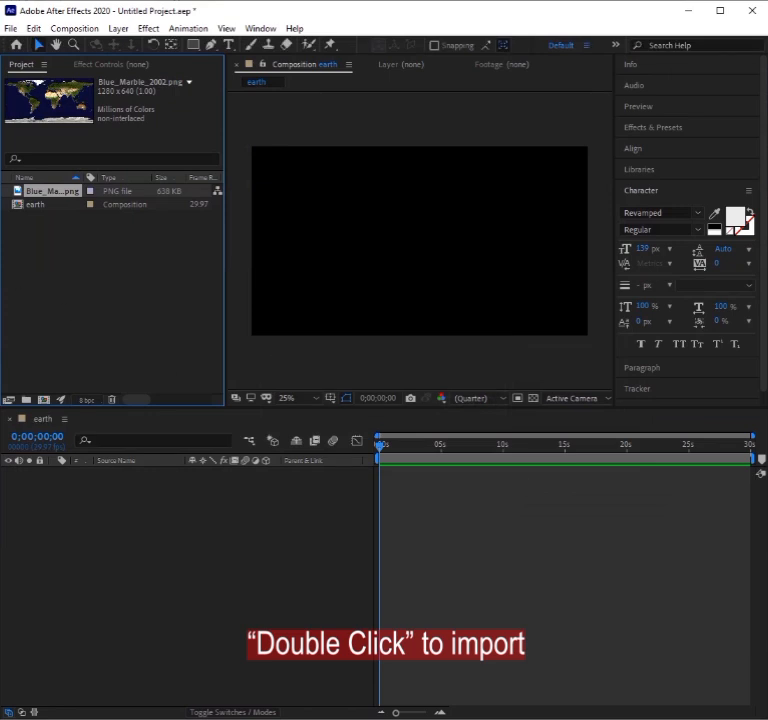
left_click_drag(56, 195, 100, 491)
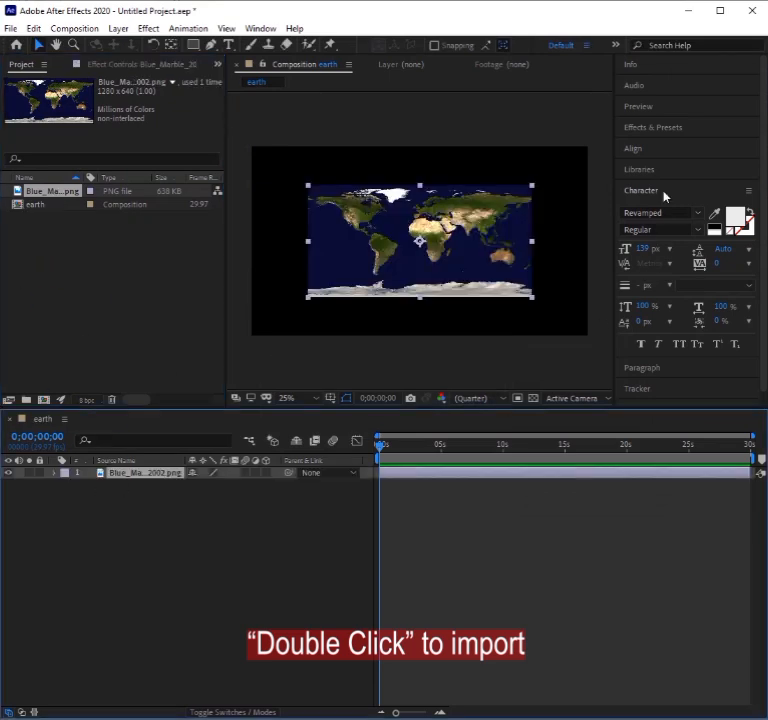
Find the CC Sphere effect and apply it to the Blue_Marble_2002 layer.
left_click(648, 128)
left_click(673, 145)
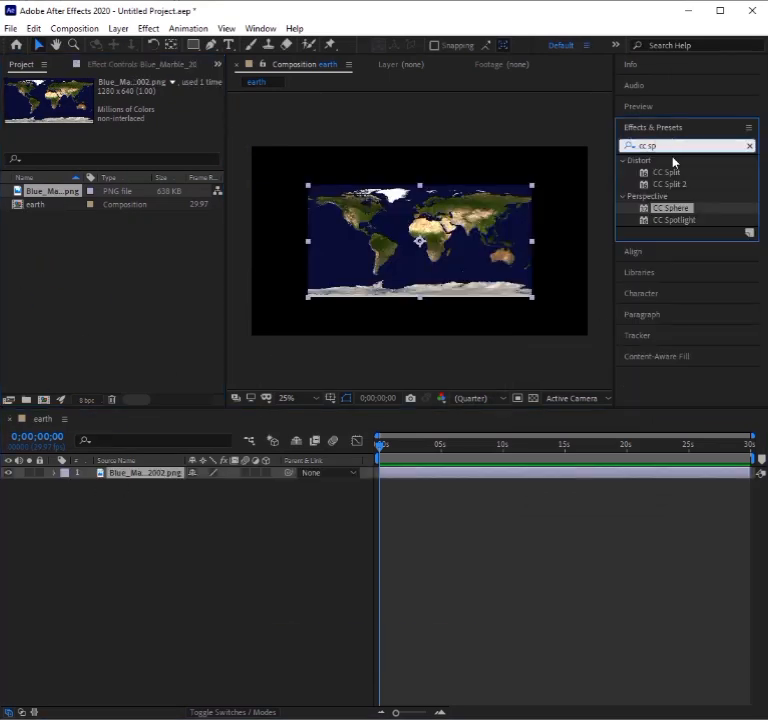
key("BackSpace")
key("BackSpace")
key("BackSpace")
key("BackSpace")
type("cc sh")
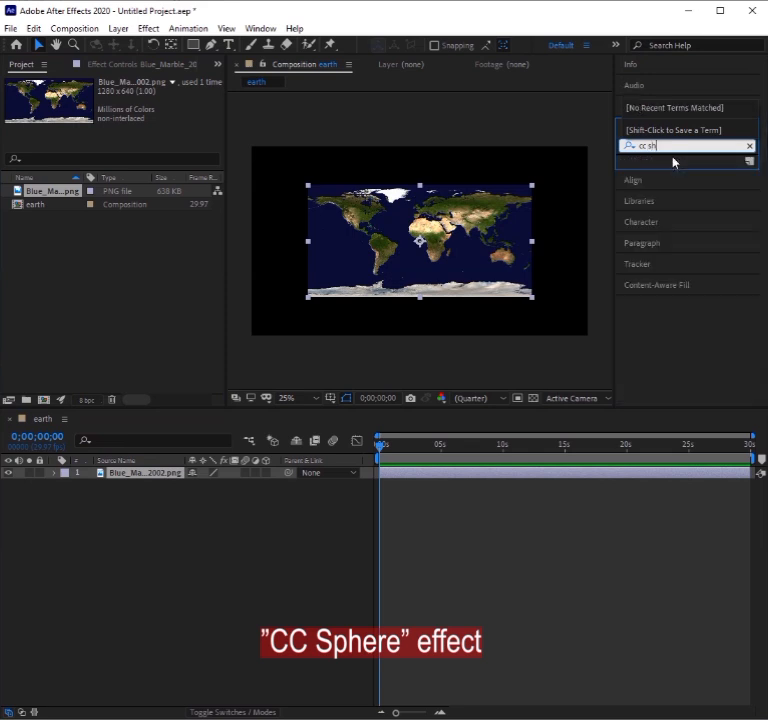
key("BackSpace")
type("ph")
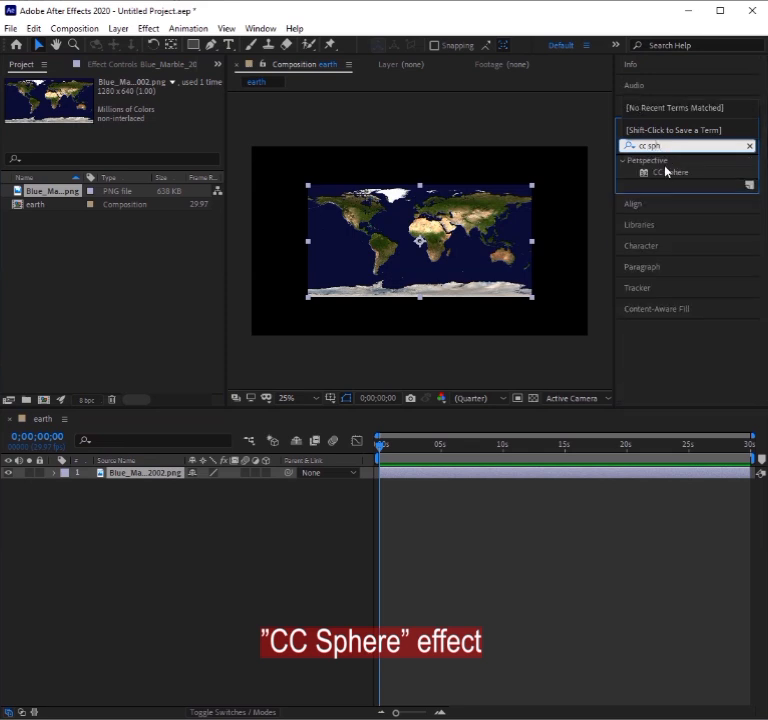
left_click(668, 176)
double_click(644, 177)
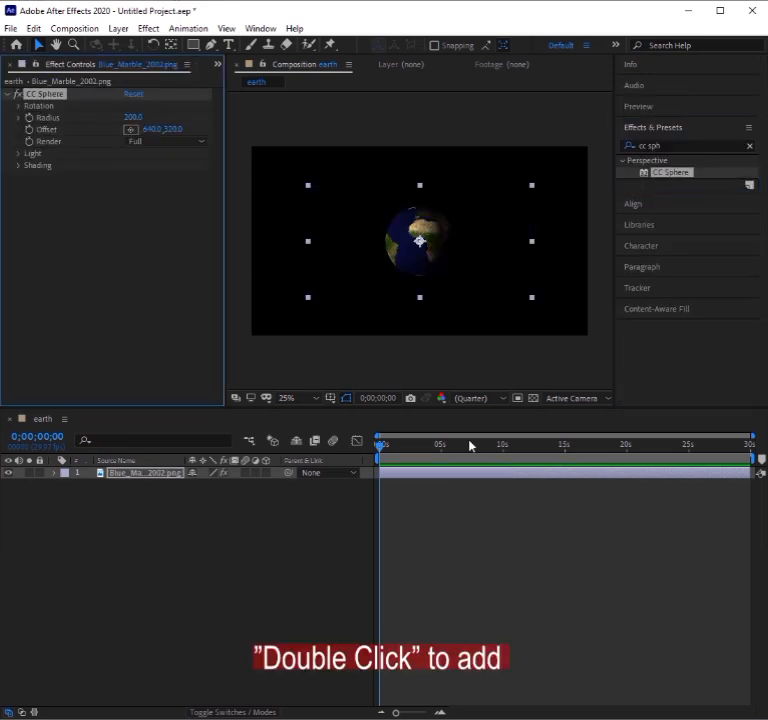
Reveal the map layer's CC Sphere rotation properties, go to 0;00;07;23 and set the sphere's Radius to 251.
left_click(54, 473)
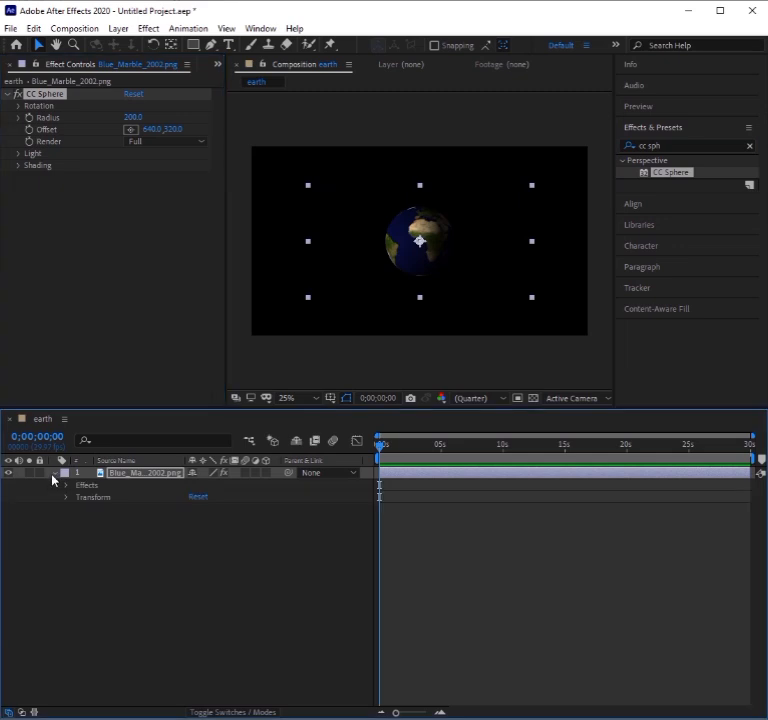
left_click(65, 486)
left_click(77, 497)
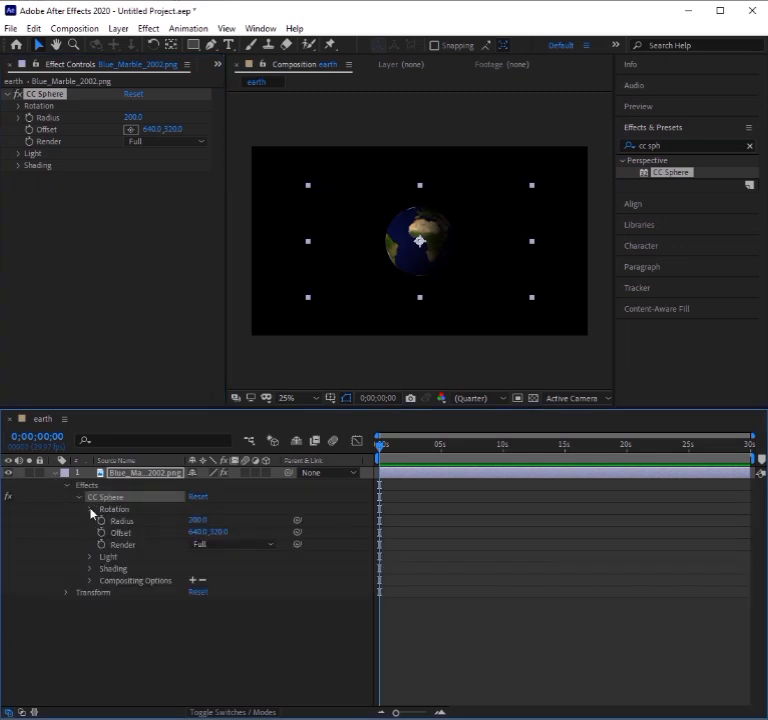
left_click(91, 510)
left_click_drag(380, 452, 476, 456)
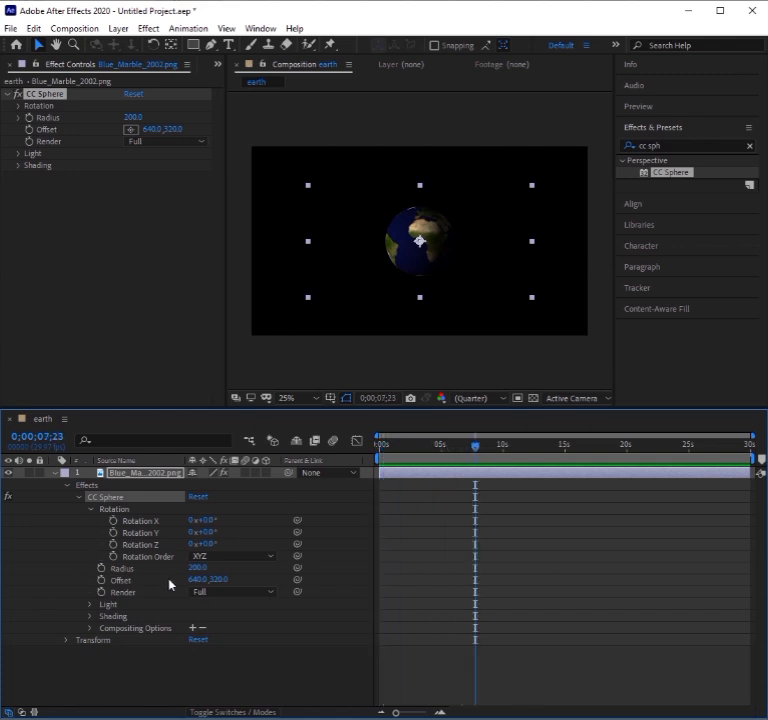
left_click_drag(200, 568, 236, 570)
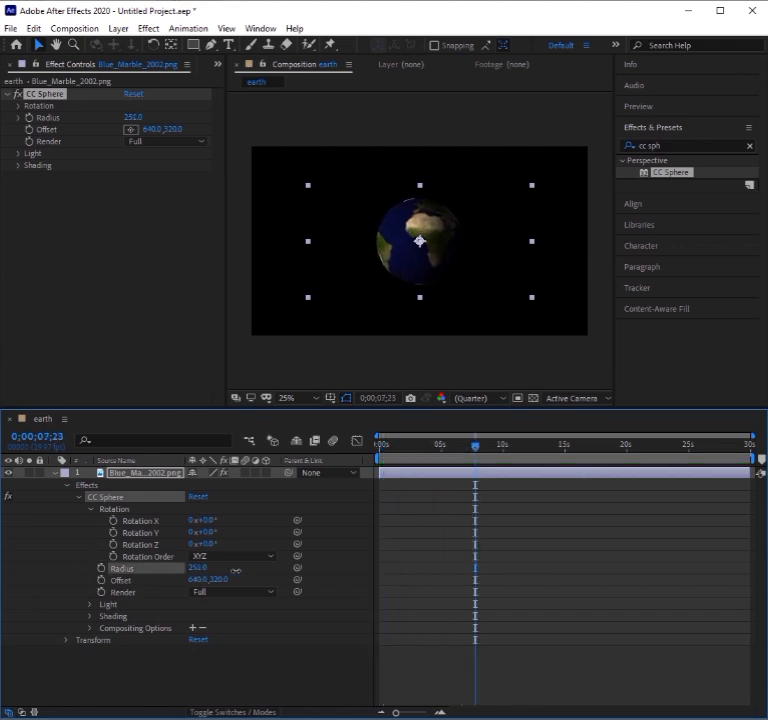
Enable keyframing for the sphere's Radius, Rotation X and Rotation Y at 0;00;07;23.
left_click(101, 568)
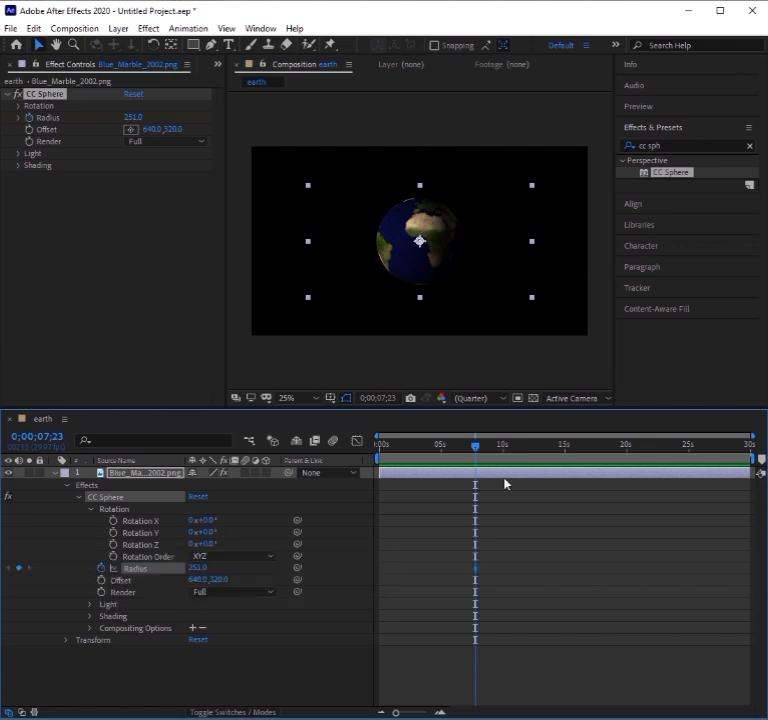
left_click(112, 521)
left_click(113, 533)
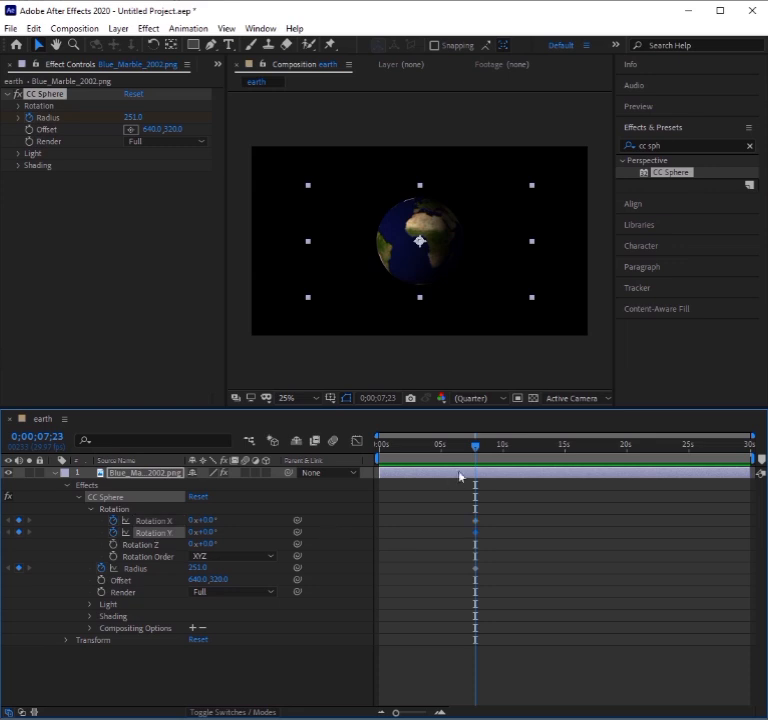
At 0;00;00;00, set the sphere's Rotation Y and Rotation X to one full revolution each.
left_click_drag(477, 452, 378, 452)
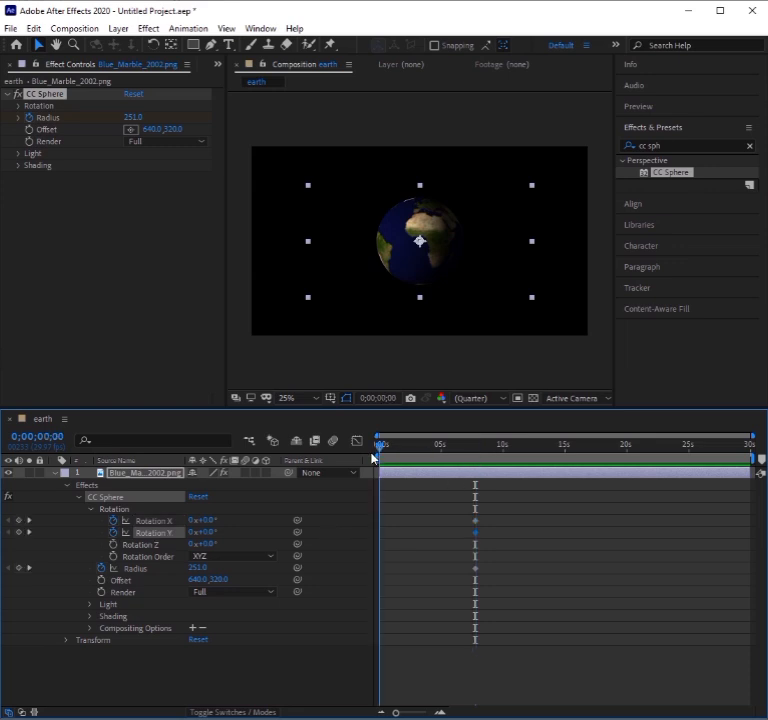
left_click(200, 532)
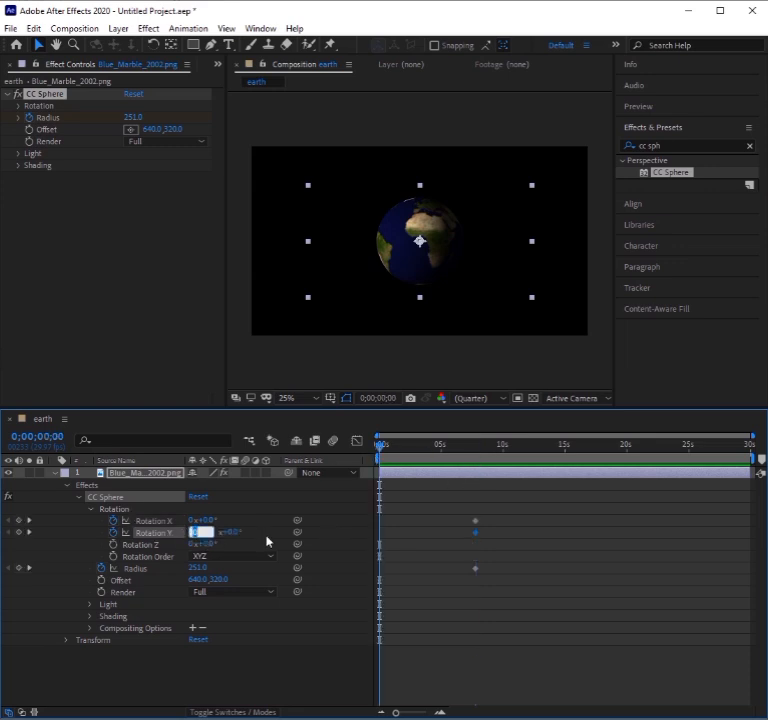
type("1")
key("Return")
left_click(192, 520)
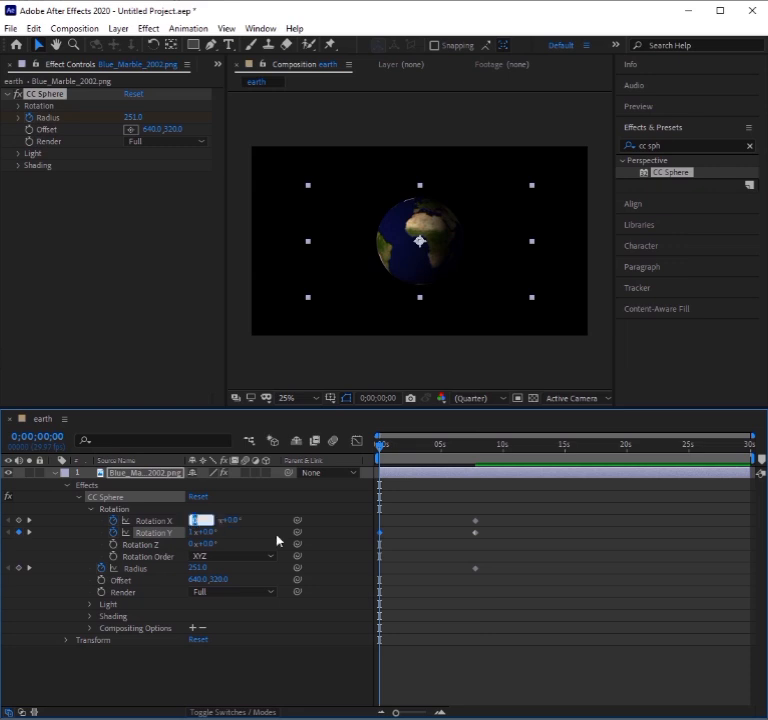
type("1")
key("Return")
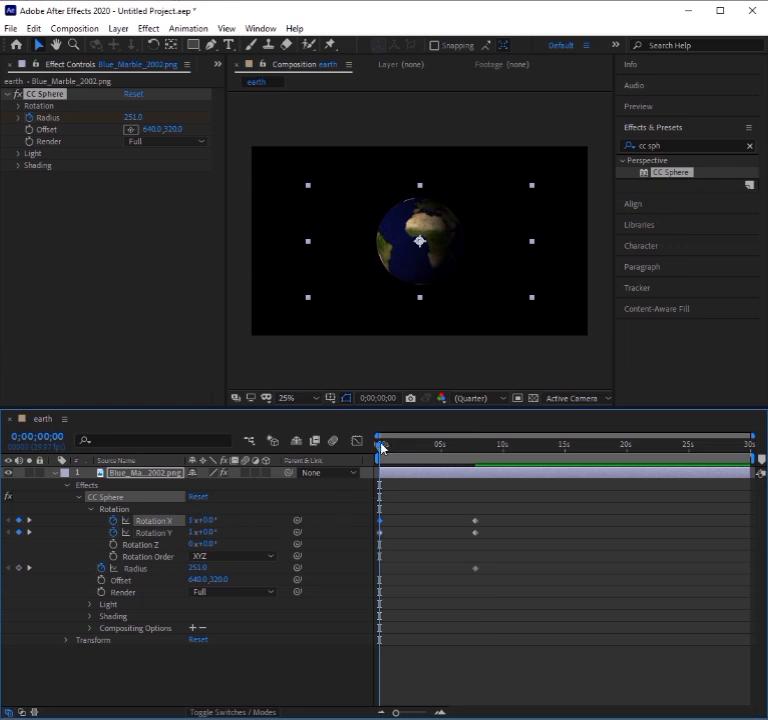
Set the sphere's Radius to 0 at the start of the timeline.
left_click(197, 568)
type("0")
key("Return")
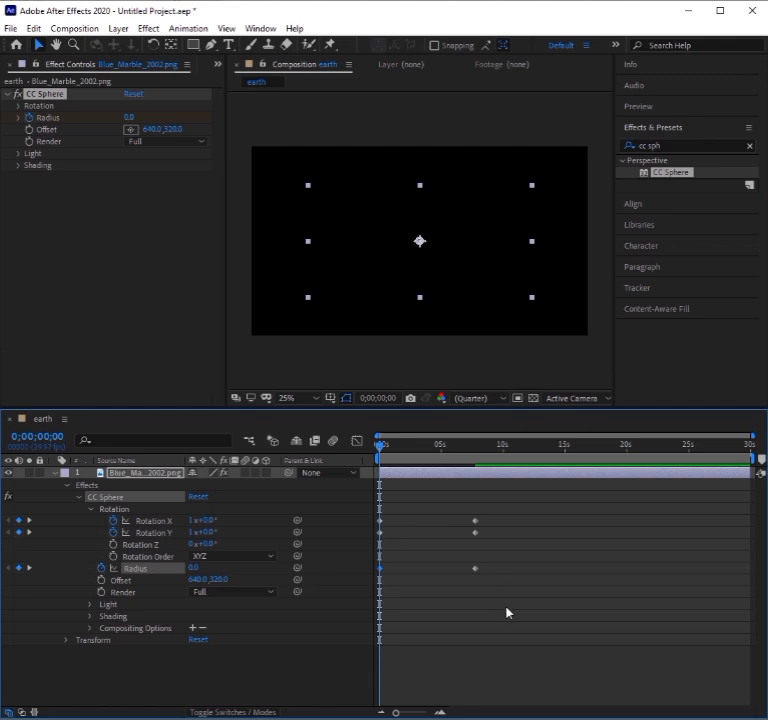
Apply Easy Ease Out to all of the sphere's rotation and radius keyframes and preview the animation.
left_click_drag(522, 625, 369, 507)
right_click(475, 533)
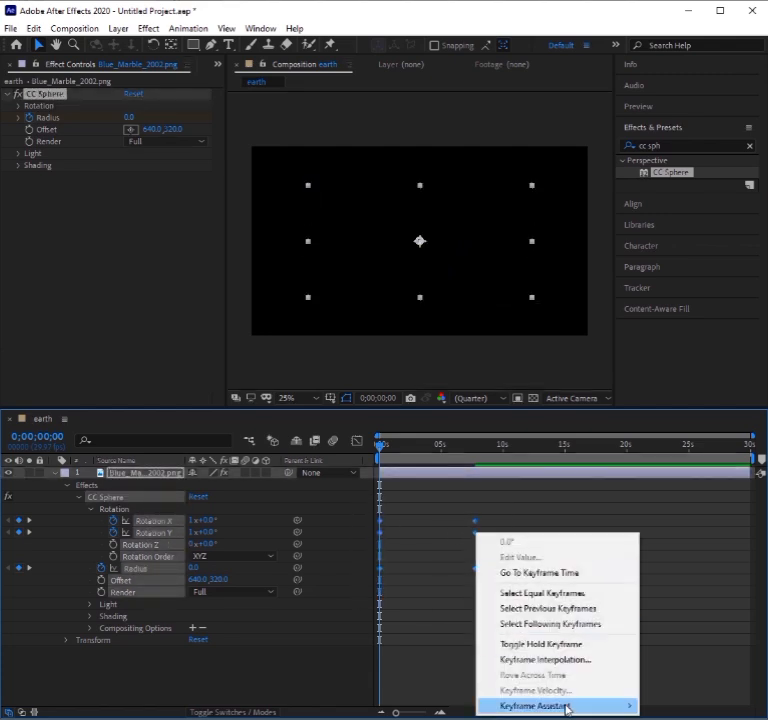
mouse_move(567, 708)
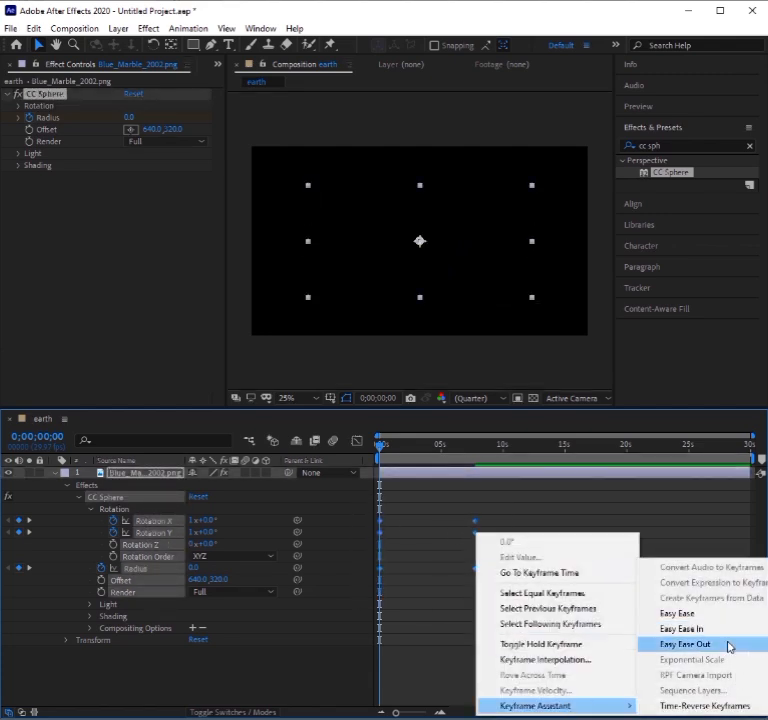
left_click(729, 647)
left_click(567, 620)
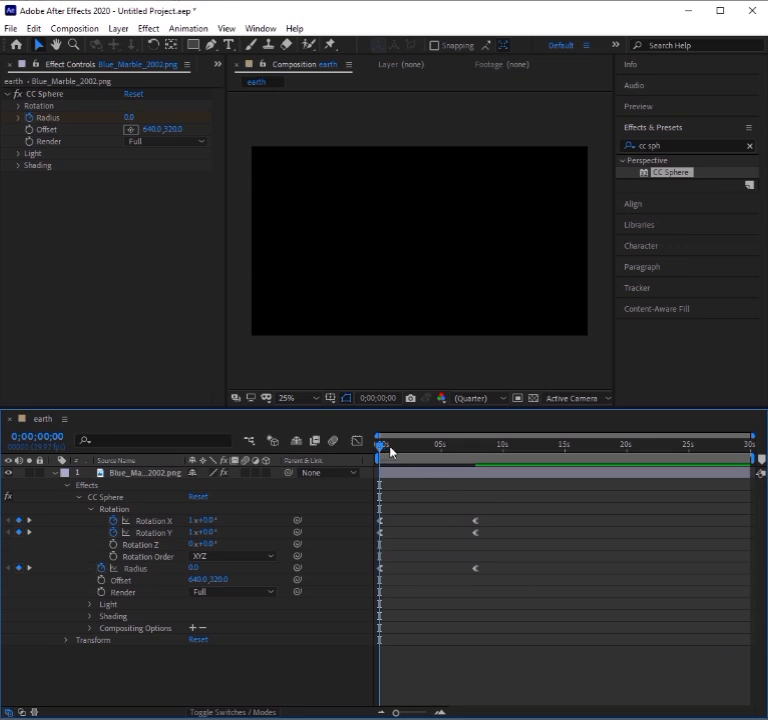
key("space")
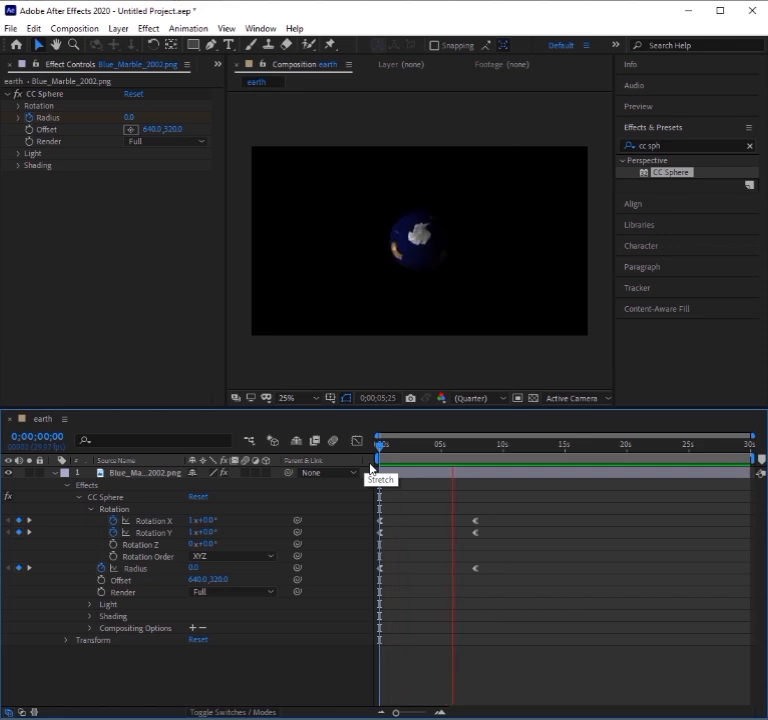
key("space")
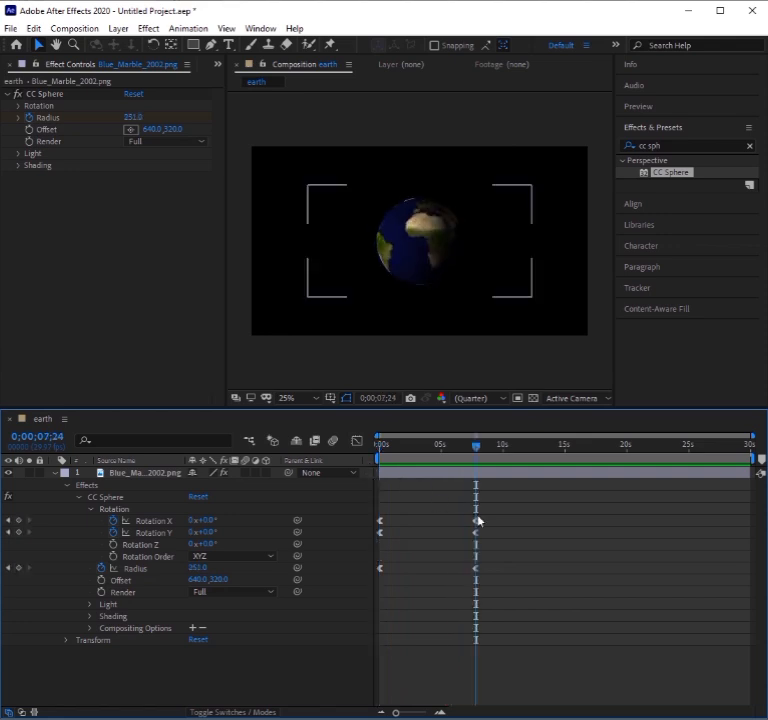
Move the ending Rotation X keyframe to about 5.5 s and the ending Rotation Y keyframe to about 11 s, returning to the timeline start.
left_click_drag(476, 522, 448, 521)
left_click_drag(433, 456, 476, 460)
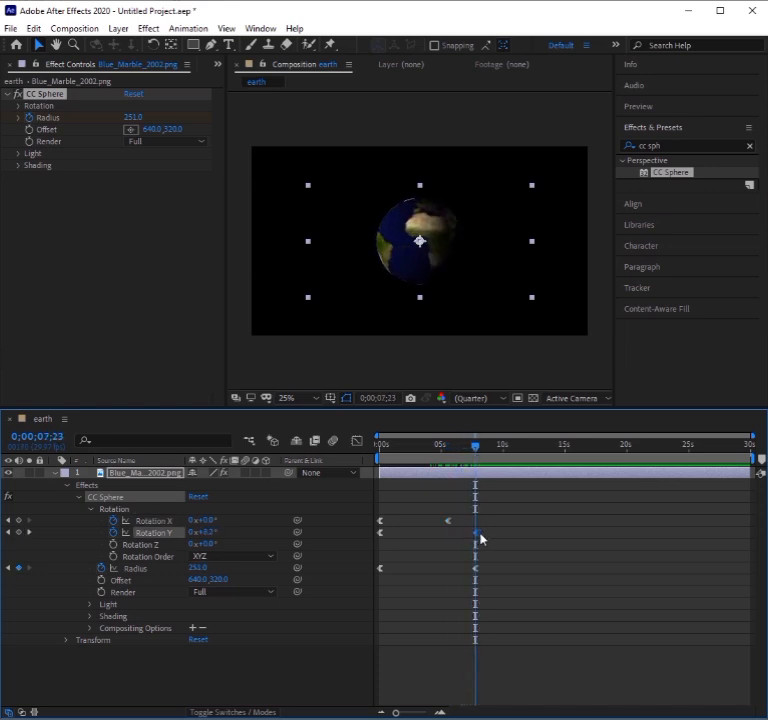
left_click(497, 540)
left_click_drag(480, 533, 516, 550)
left_click_drag(490, 449, 366, 497)
left_click(198, 681)
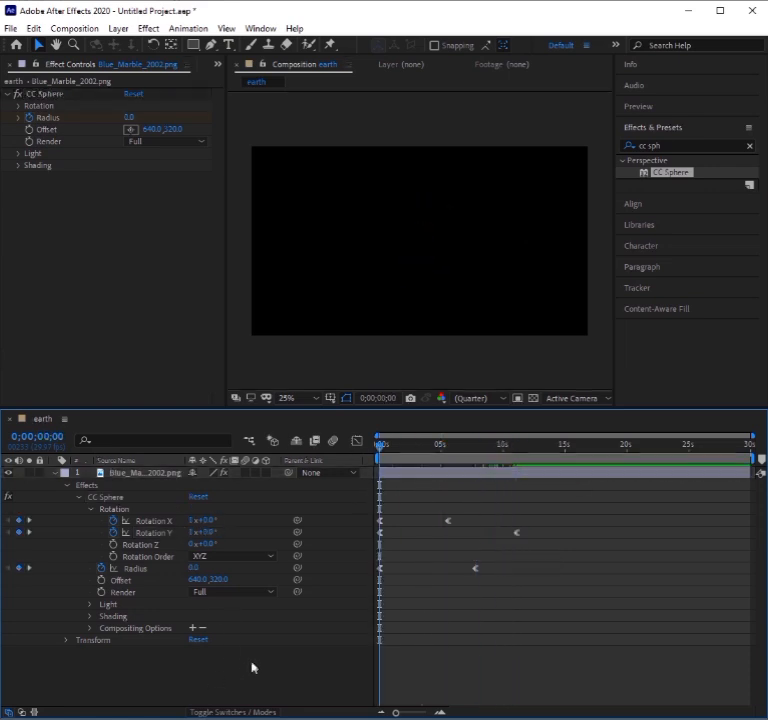
left_click(55, 474)
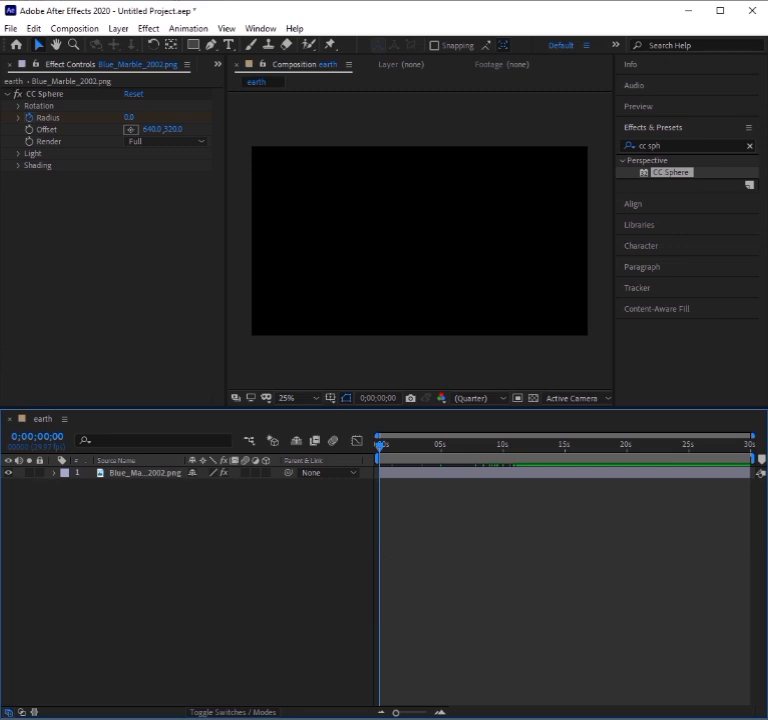
Add a text layer reading "UEN TUTORIAL" and place it near the centre of the composition.
left_click(228, 44)
left_click(334, 178)
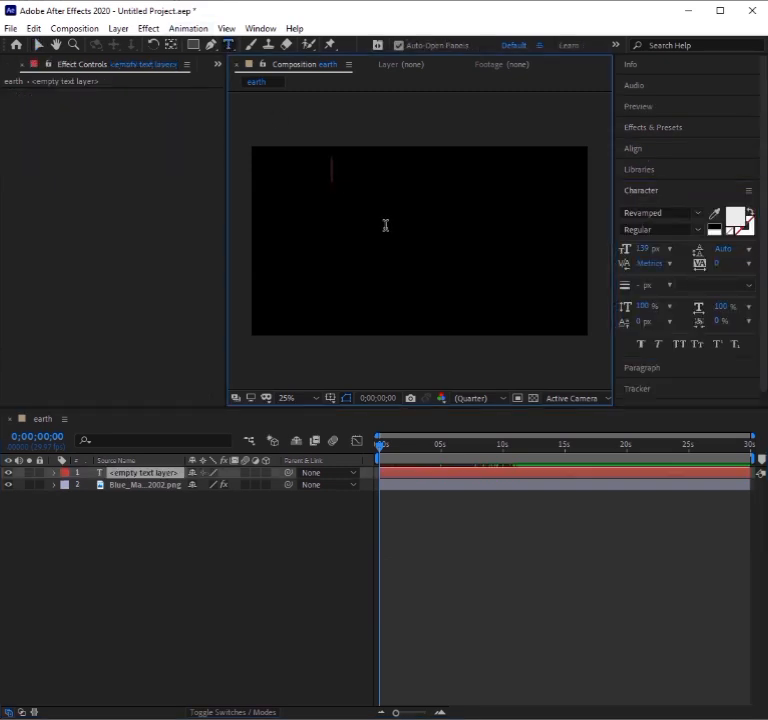
type("UEN TU")
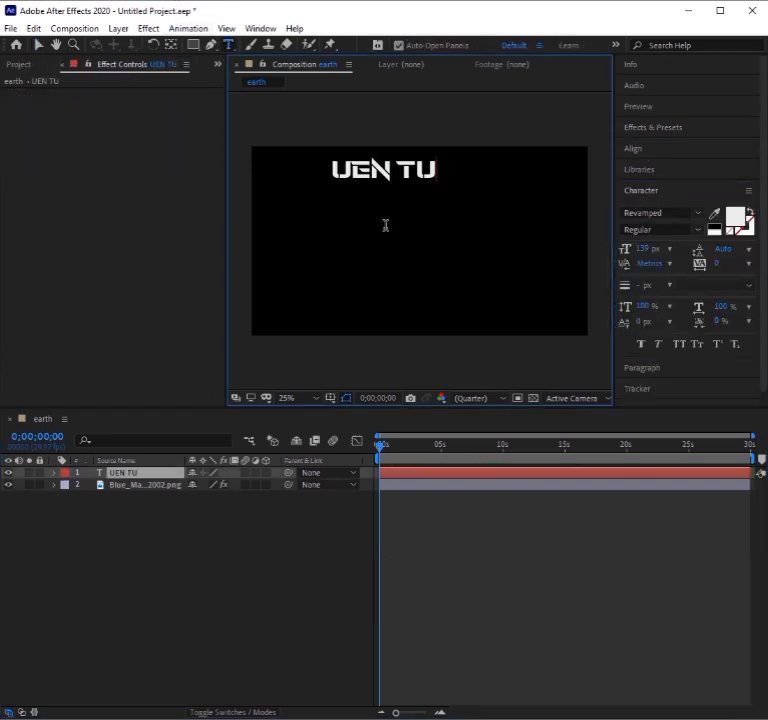
type("TORIAL")
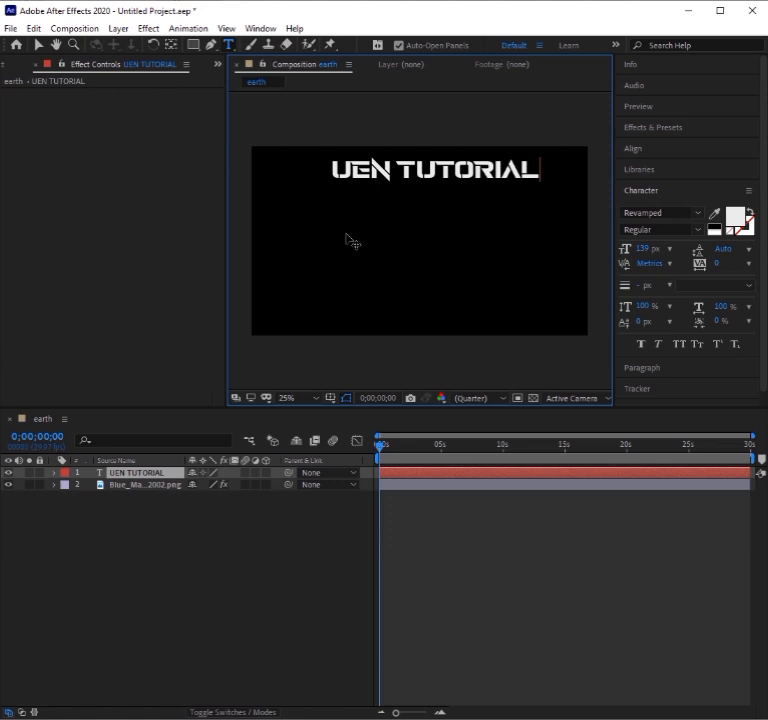
left_click(38, 44)
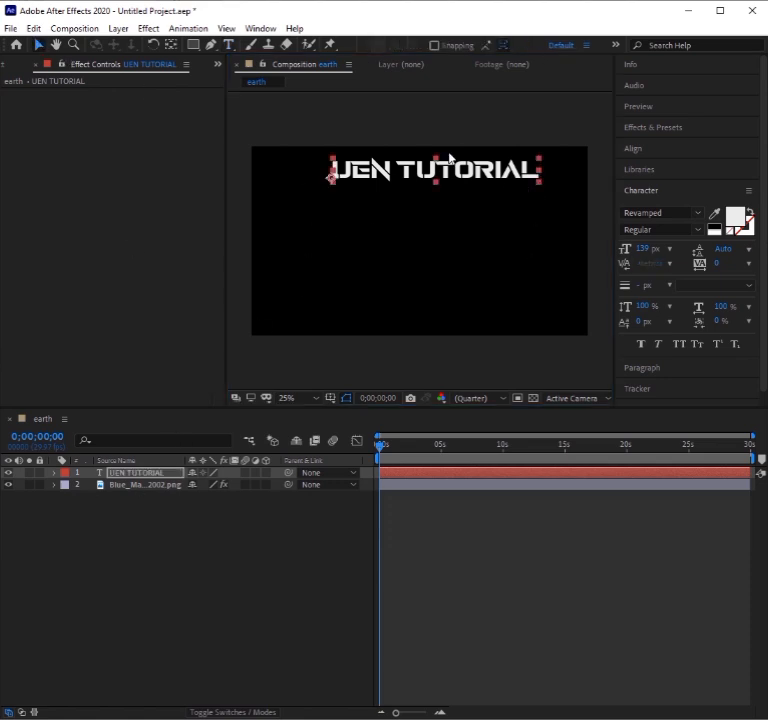
left_click_drag(449, 158, 438, 233)
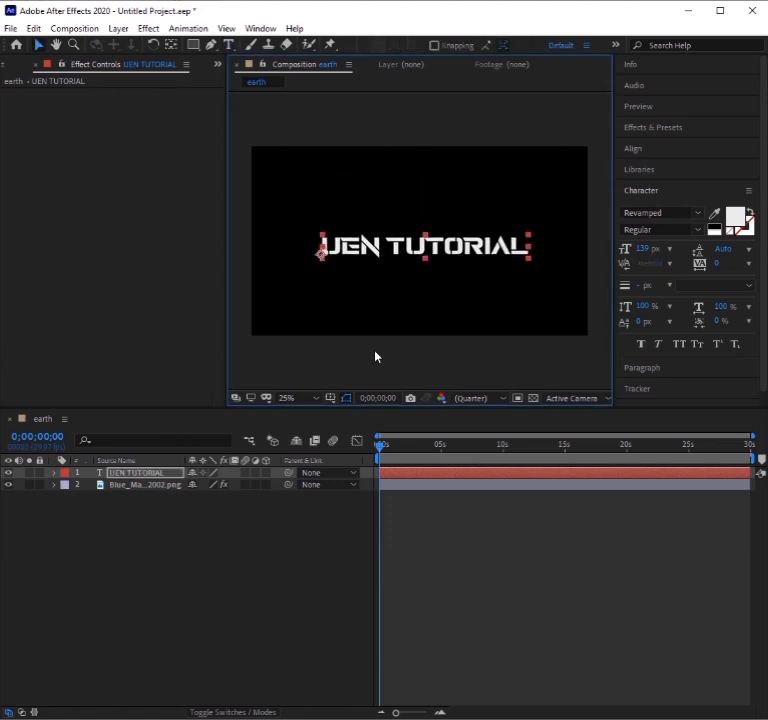
Apply the CC Sphere effect to the UEN TUTORIAL text layer and make it a 3D layer.
left_click(142, 485)
left_click(141, 473)
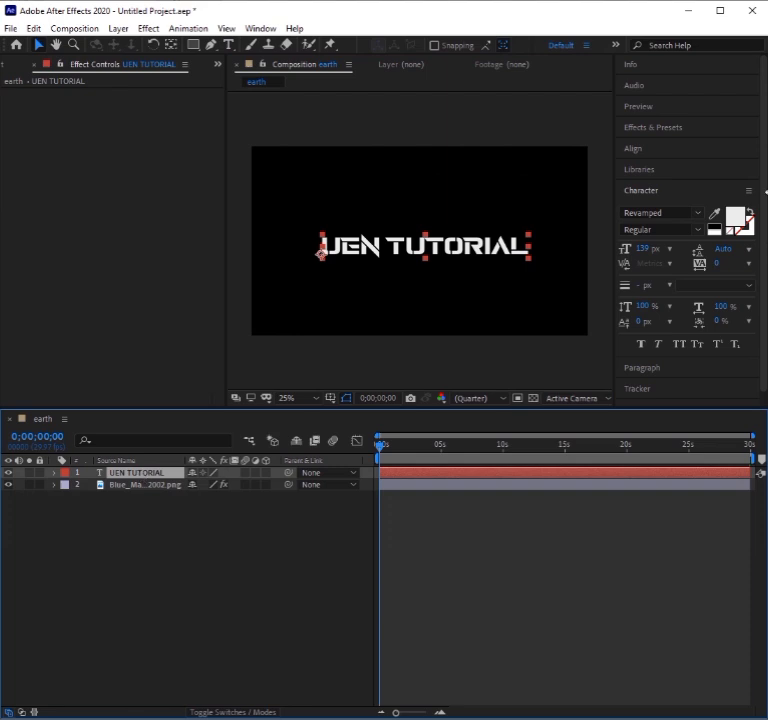
left_click(632, 128)
double_click(670, 173)
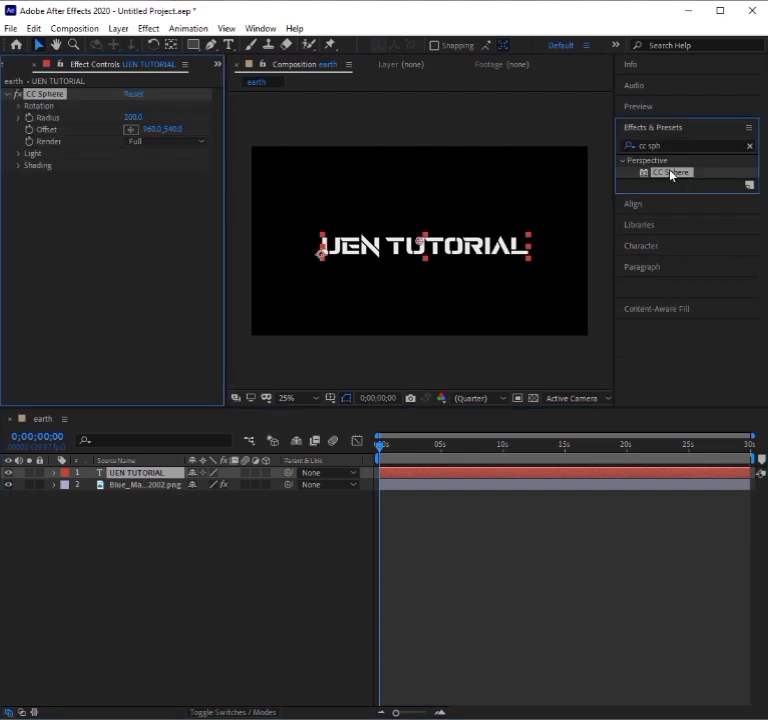
left_click(281, 478)
left_click(266, 472)
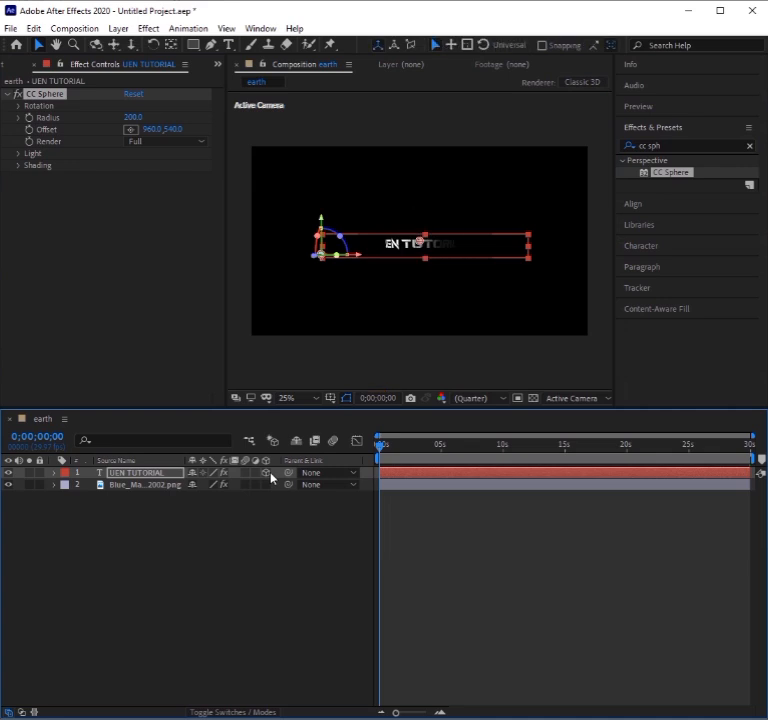
Reveal the CC Sphere and Rotation properties of both the text and Blue Marble layers, and enlarge the timeline area to fit them.
key("e")
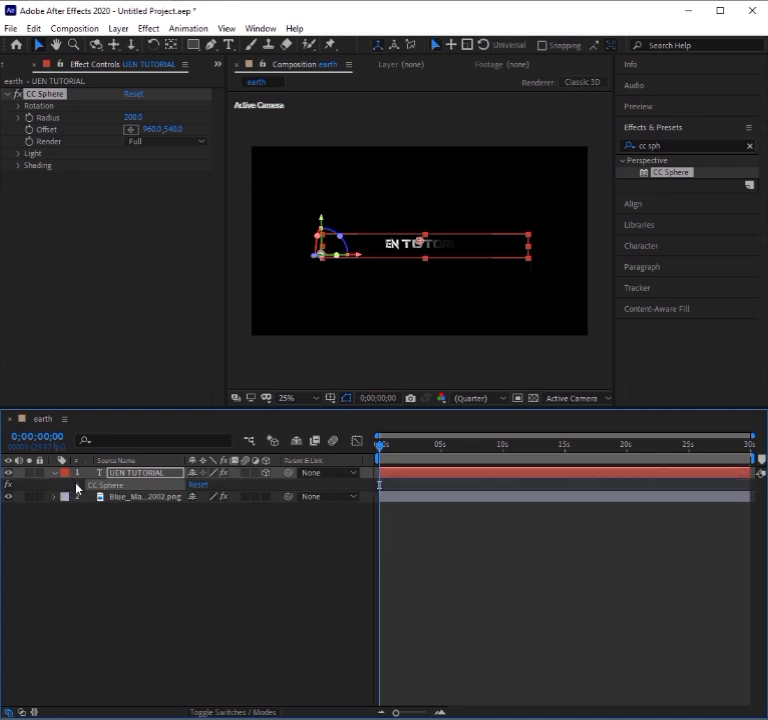
left_click(77, 486)
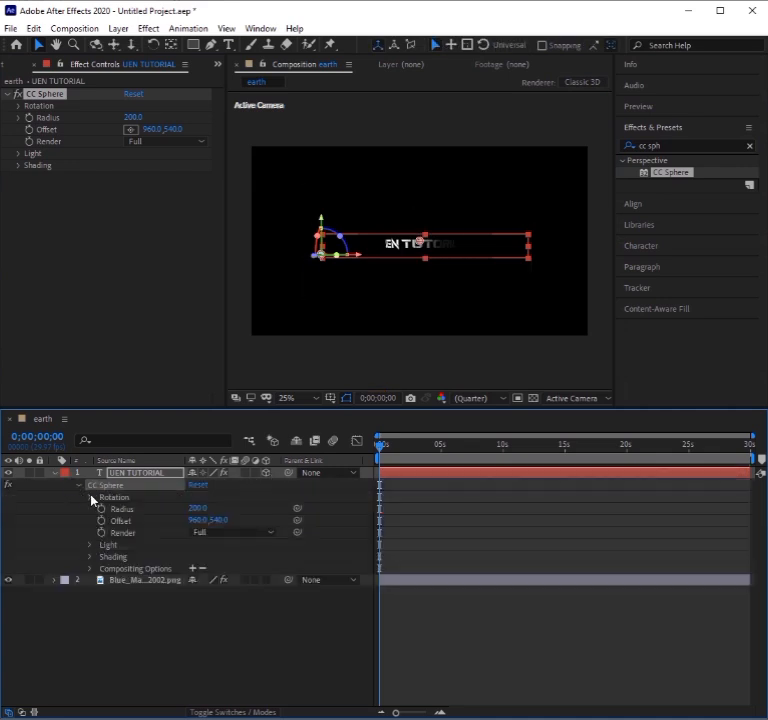
left_click(91, 498)
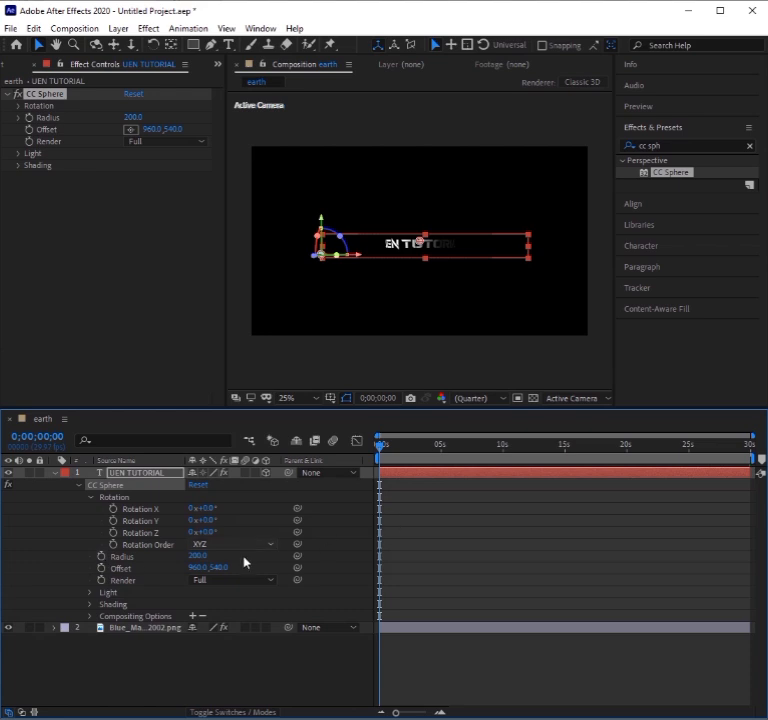
left_click(132, 630)
key("e")
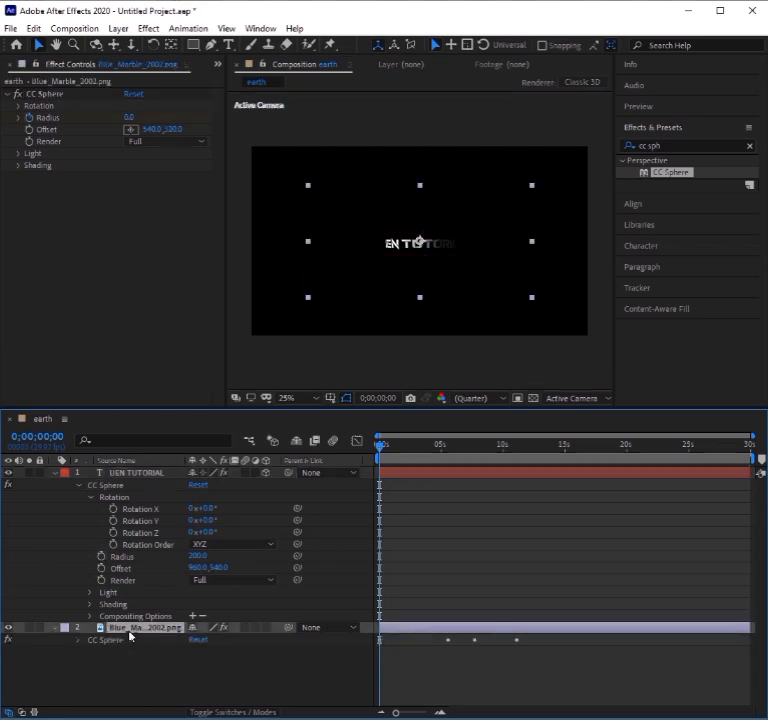
left_click(78, 640)
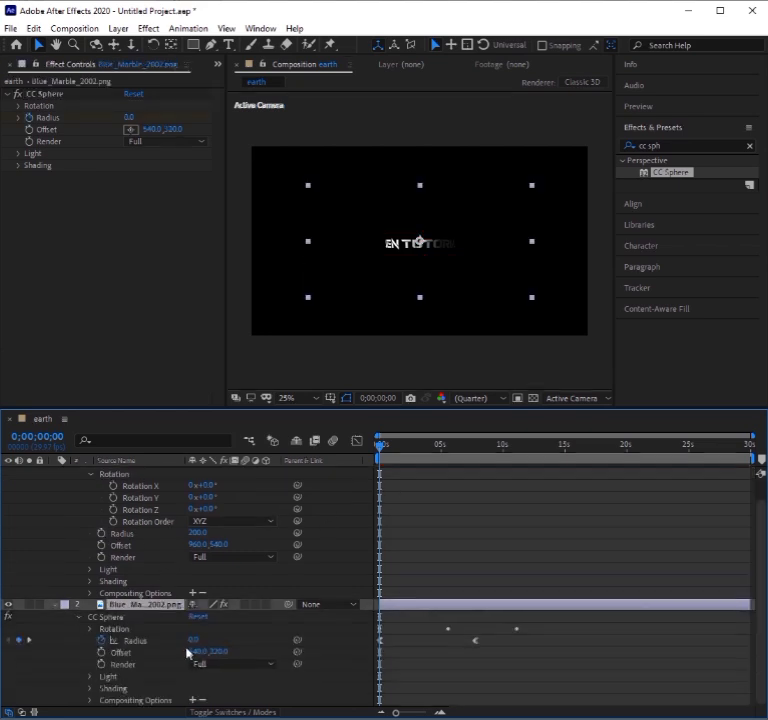
left_click(90, 630)
left_click_drag(524, 410, 527, 362)
Go to 0;00;07;24, at the globe's ending Radius keyframe, and set the text layer's CC Sphere Radius to 315.
left_click_drag(386, 396, 480, 439)
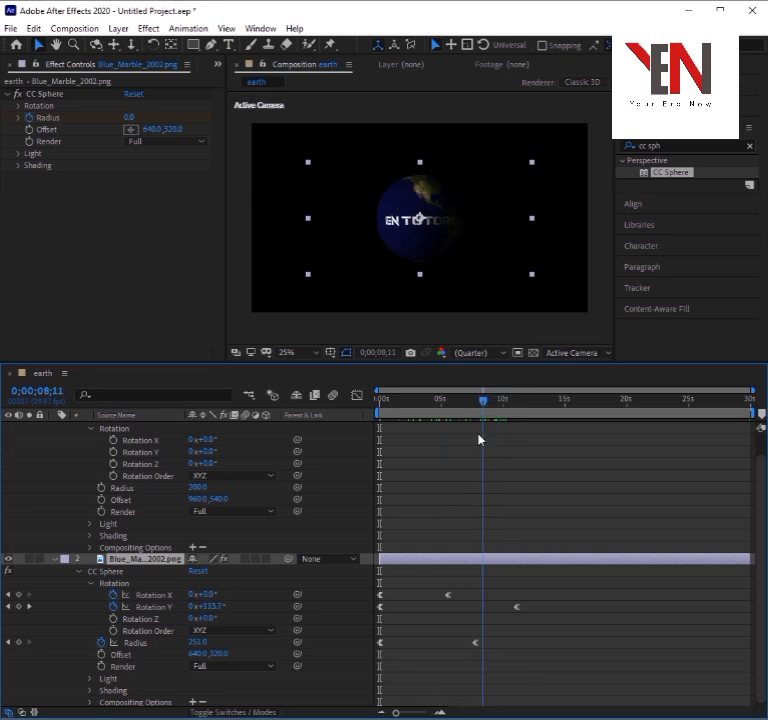
left_click(137, 645)
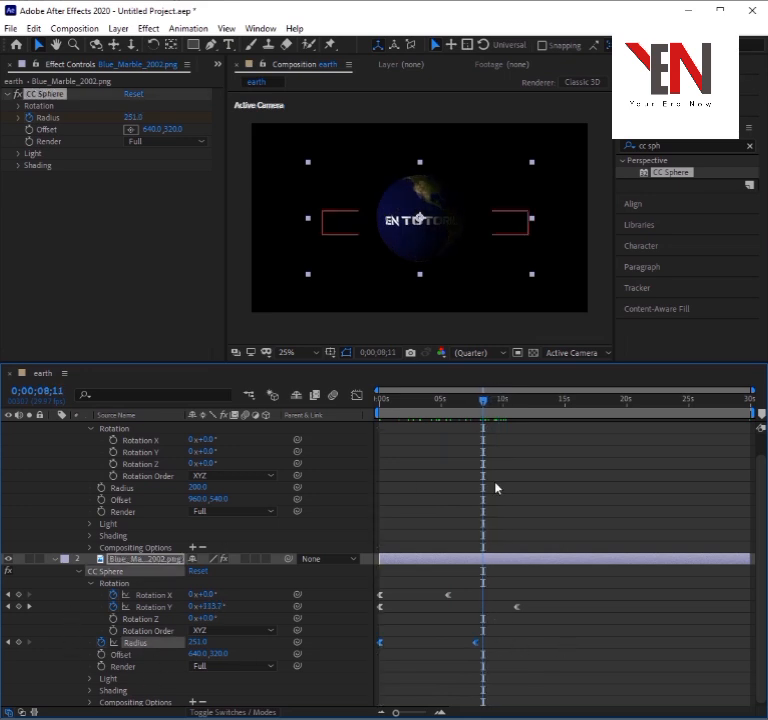
left_click_drag(488, 404, 476, 404)
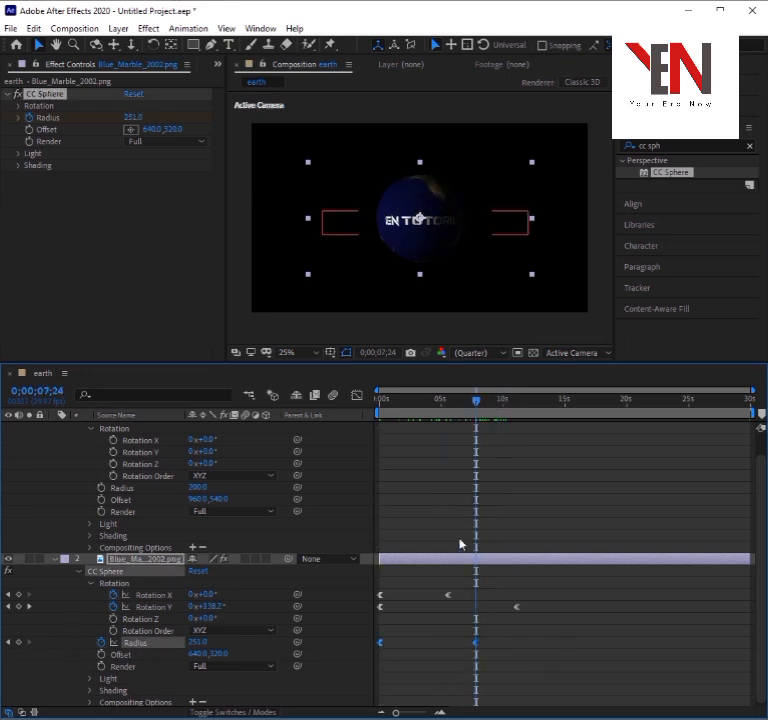
left_click(124, 486)
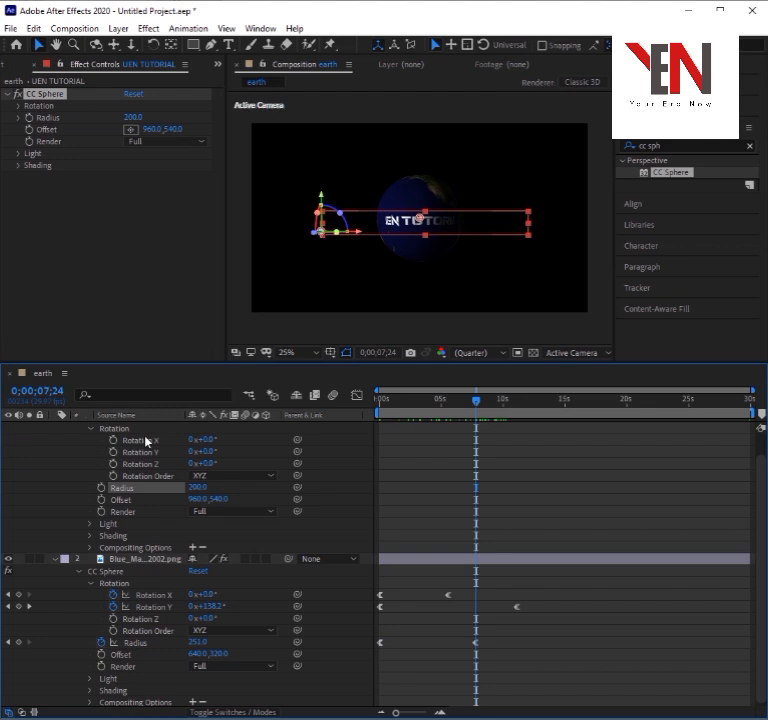
scroll(147, 443, "up", 1)
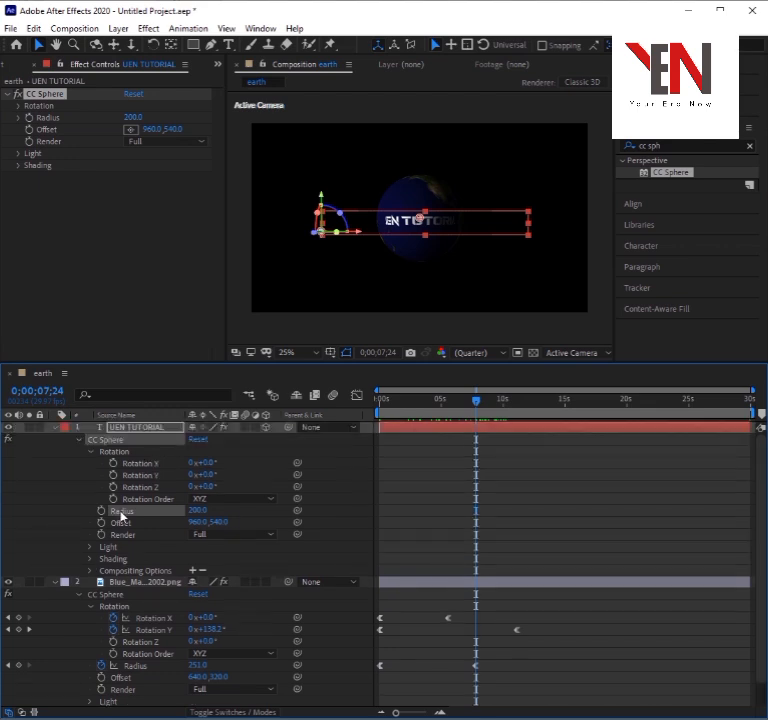
left_click_drag(193, 510, 279, 516)
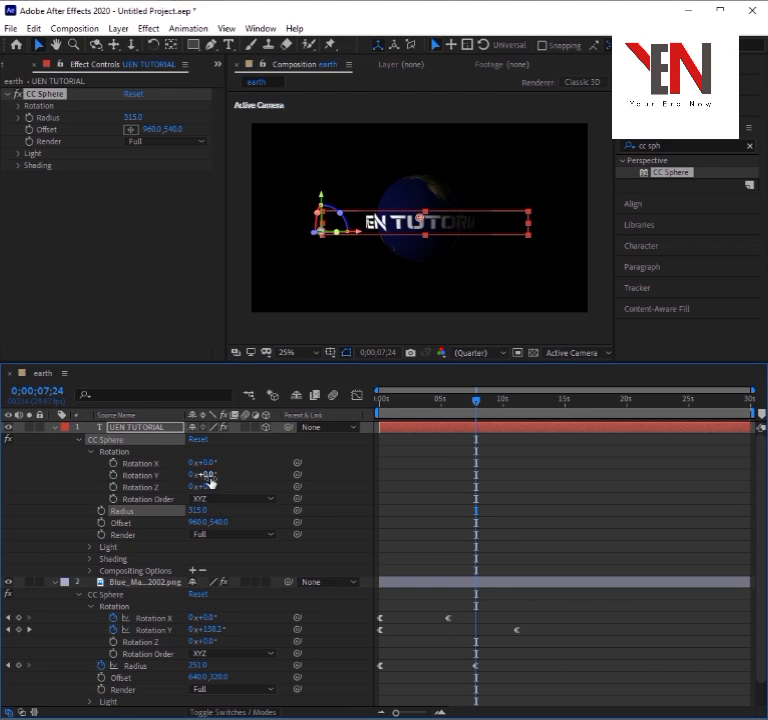
Set the text sphere's Render option to Outside and its Rotation Y to 166° so the text is hidden behind the globe.
left_click_drag(208, 476, 299, 481)
left_click(248, 536)
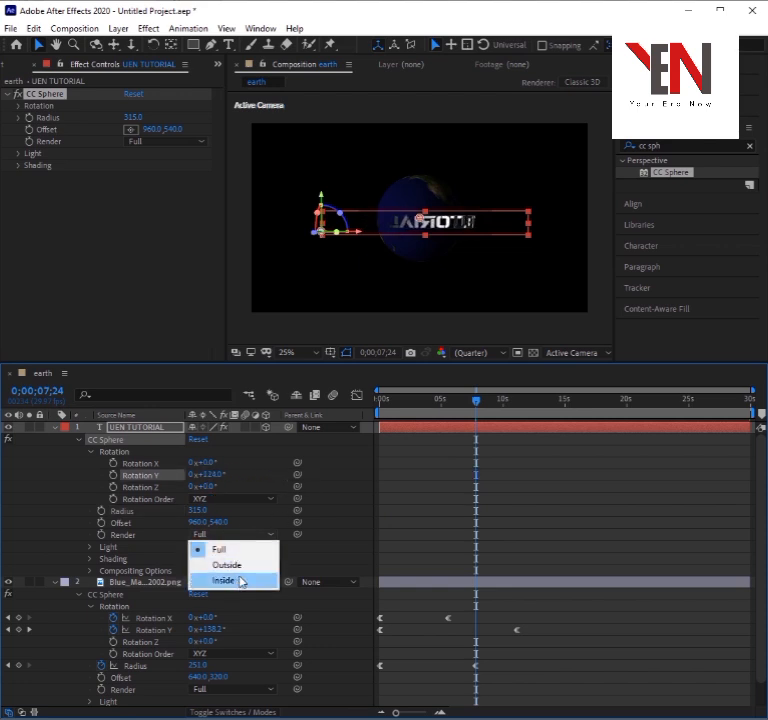
left_click(242, 565)
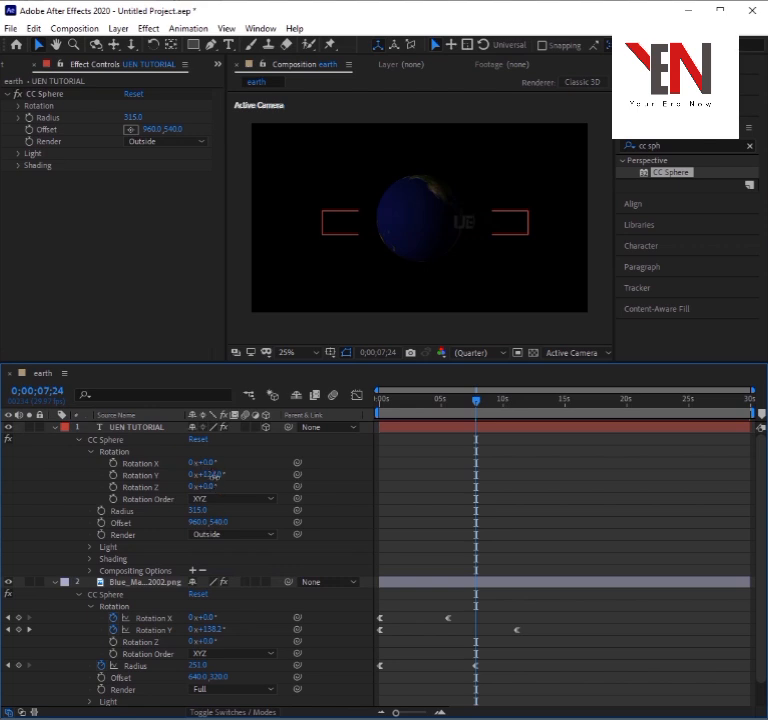
left_click_drag(208, 476, 242, 476)
Keyframe the text sphere's Rotation Y from 166° at 0;00;07;23 to -344° at 0;00;17;15.
left_click(468, 426)
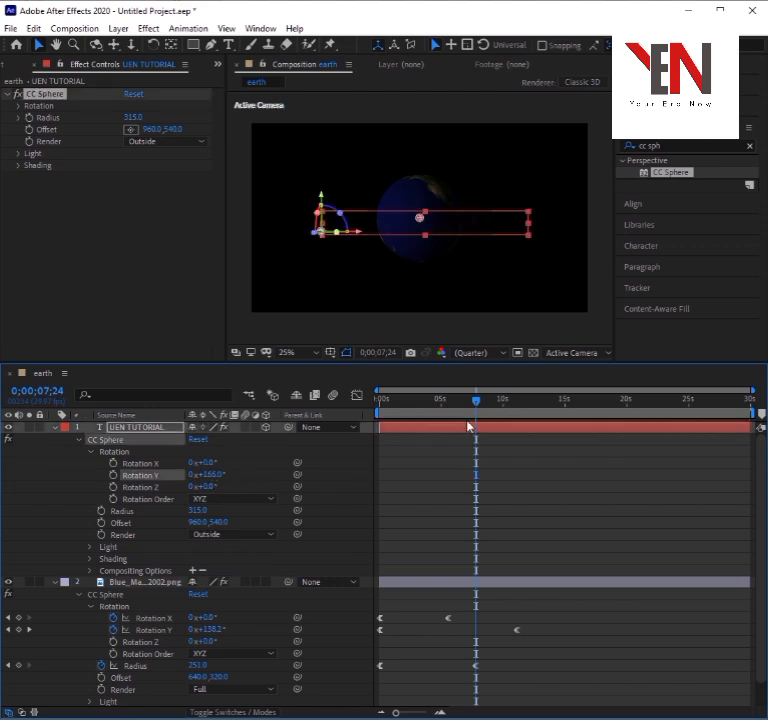
scroll(468, 530, "down", 1)
mouse_move(478, 404)
left_mouse_down()
mouse_move(495, 404)
mouse_move(458, 405)
mouse_move(476, 404)
left_mouse_up()
left_click(478, 562)
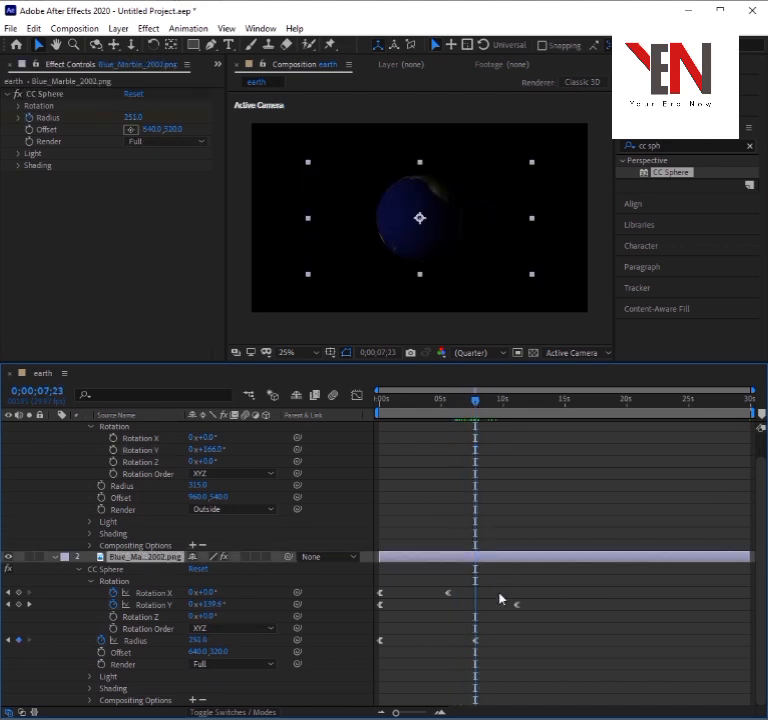
scroll(503, 516, "up", 1)
left_click(481, 430)
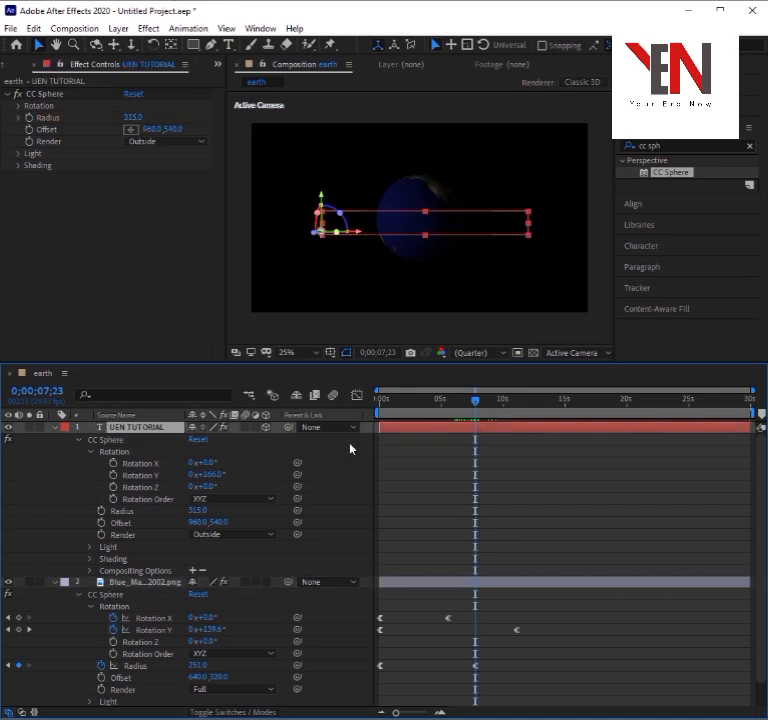
left_click(114, 475)
left_click_drag(478, 405, 595, 424)
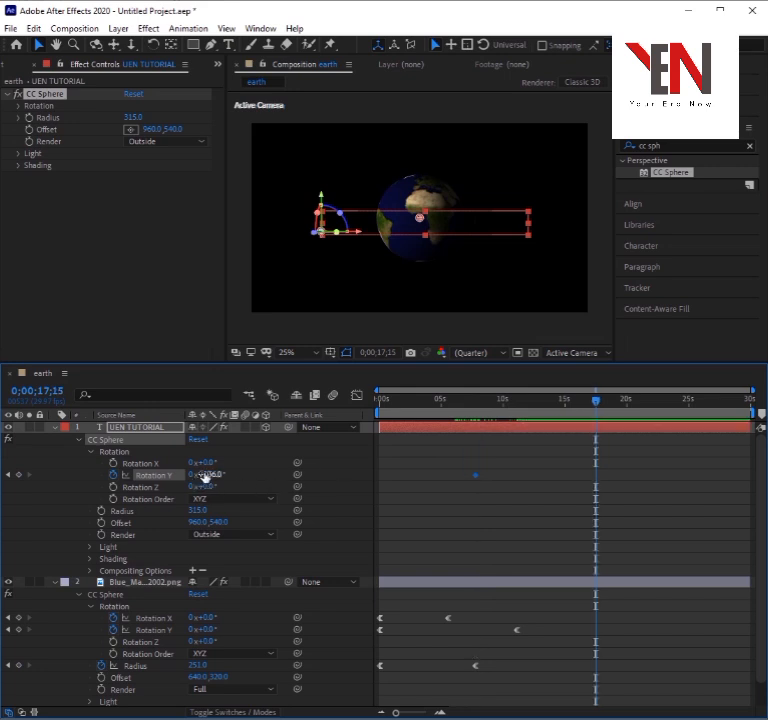
left_click_drag(209, 477, 66, 489)
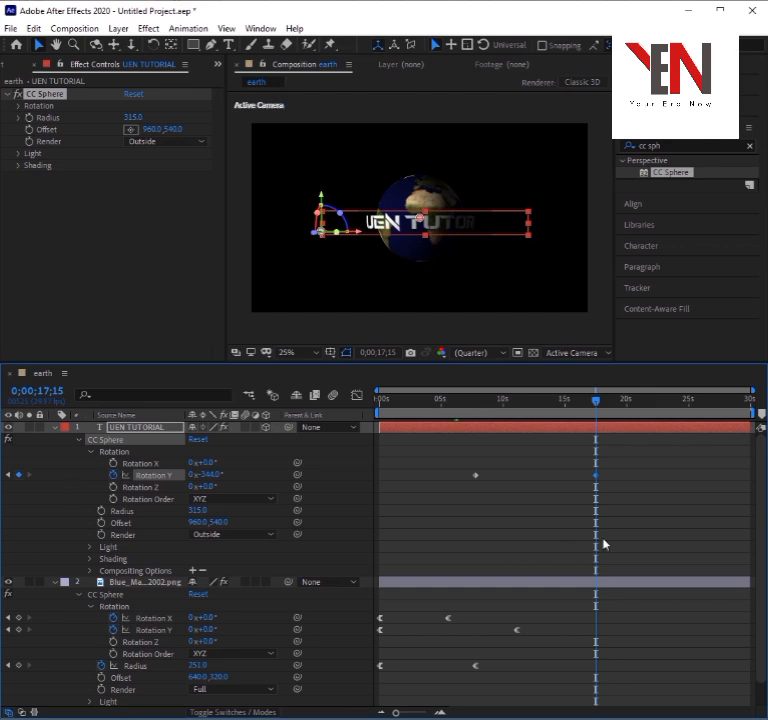
Apply Easy Ease Out to both of the text's Rotation Y keyframes and preview the animation from the start.
left_click_drag(604, 544, 456, 468)
left_click(475, 478)
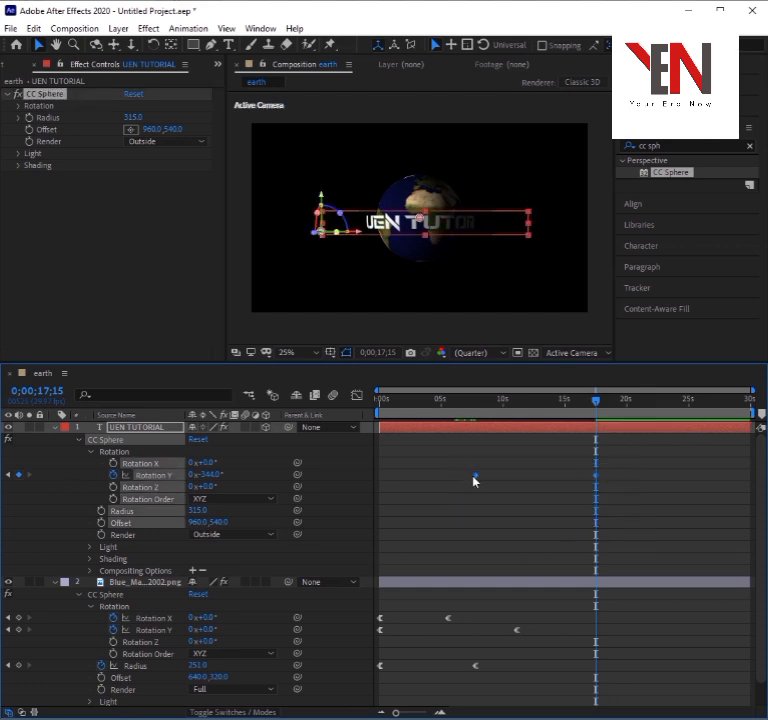
right_click(475, 477)
mouse_move(614, 648)
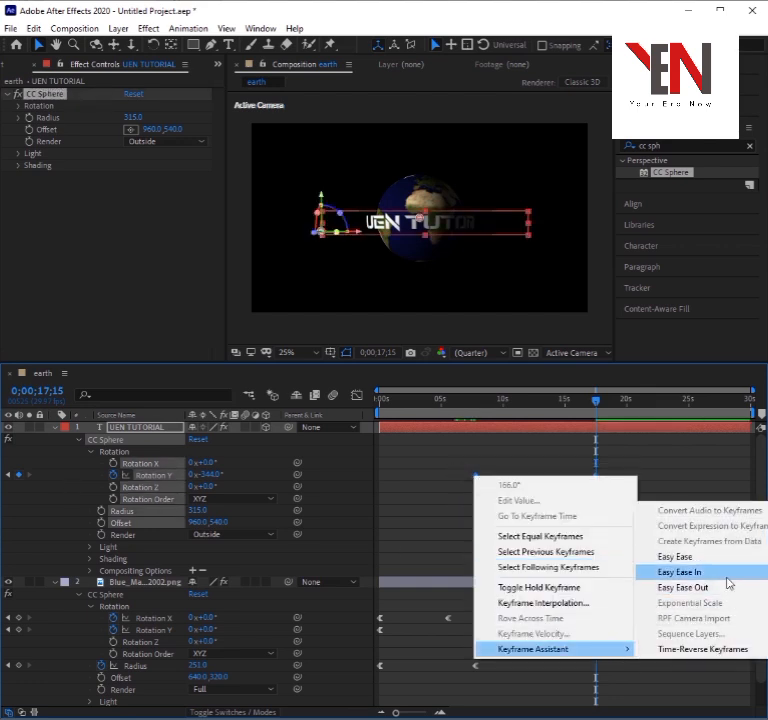
left_click(720, 588)
left_click(641, 525)
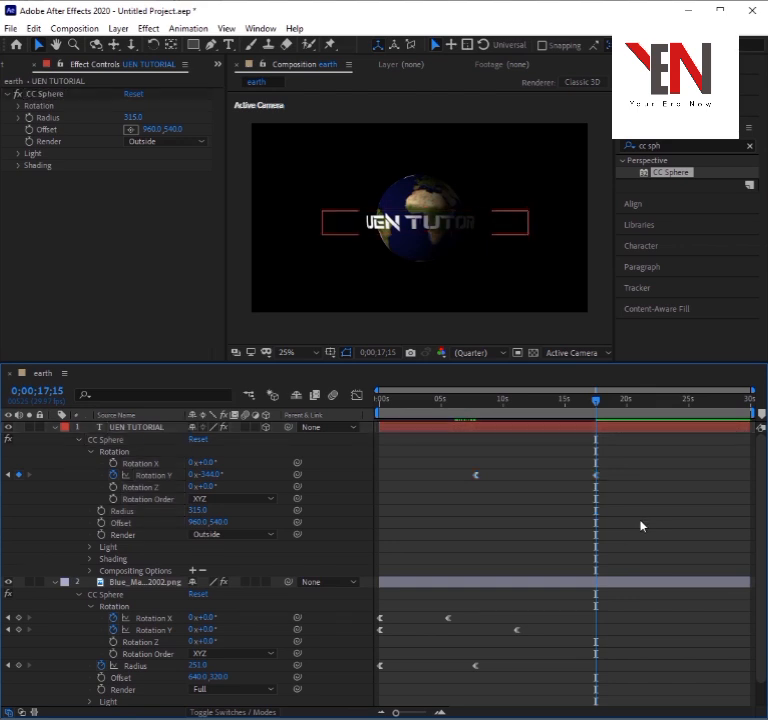
left_click_drag(461, 402, 362, 412)
key("space")
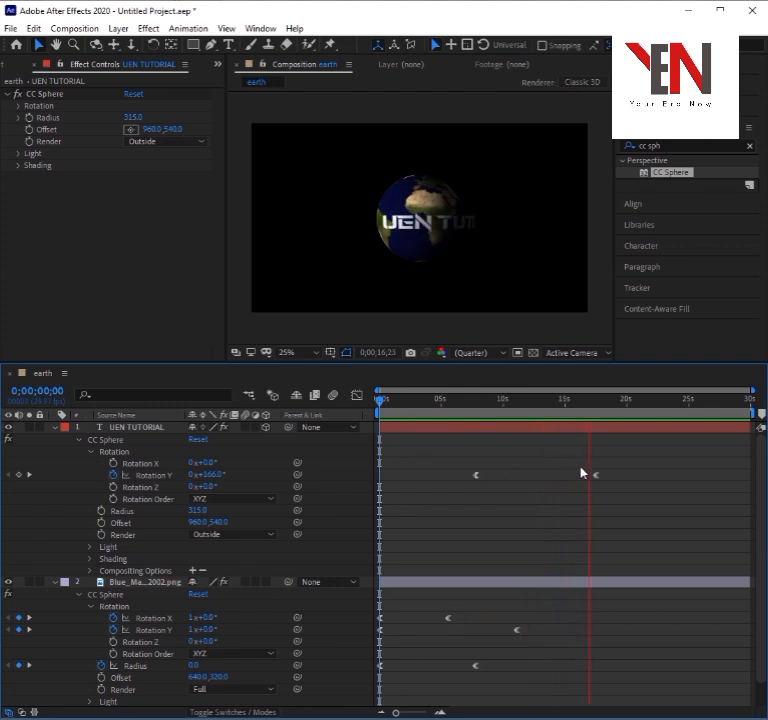
key("space")
Split the UEN TUTORIAL layer at 0;00;17;18 and extend the first part's end to about 19 s so the parts overlap.
left_click_drag(592, 401, 597, 402)
left_click(602, 430)
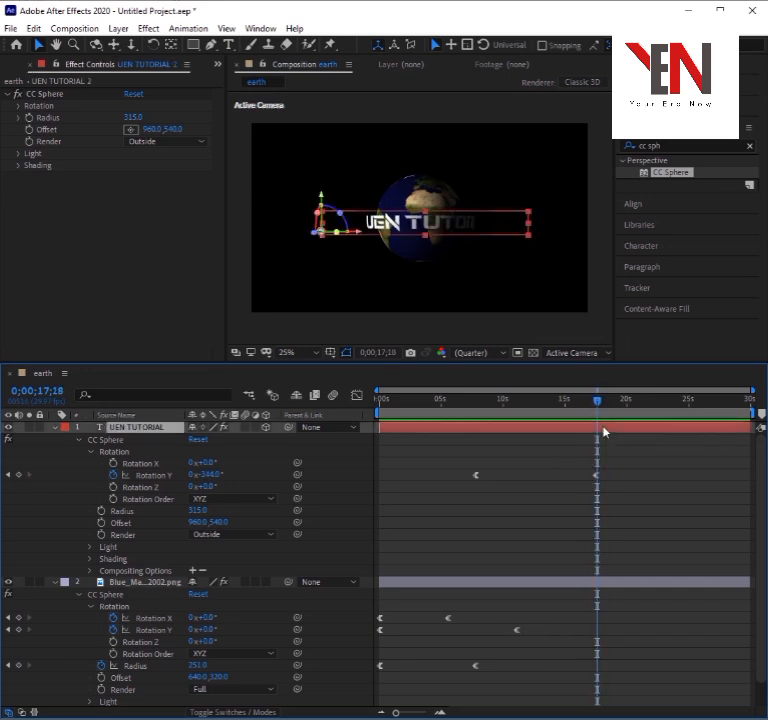
key("ctrl+shift+d")
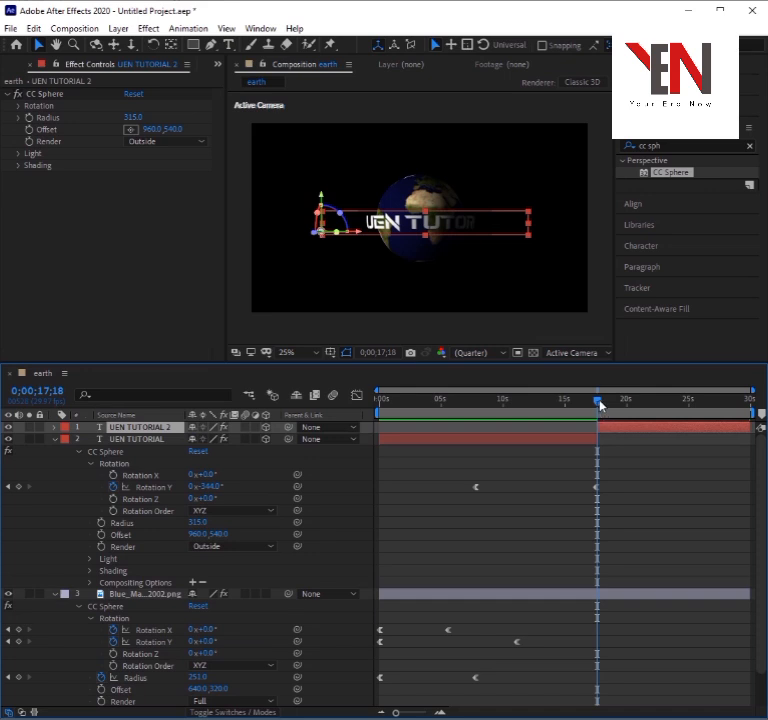
left_click_drag(596, 440, 614, 438)
left_click(613, 429)
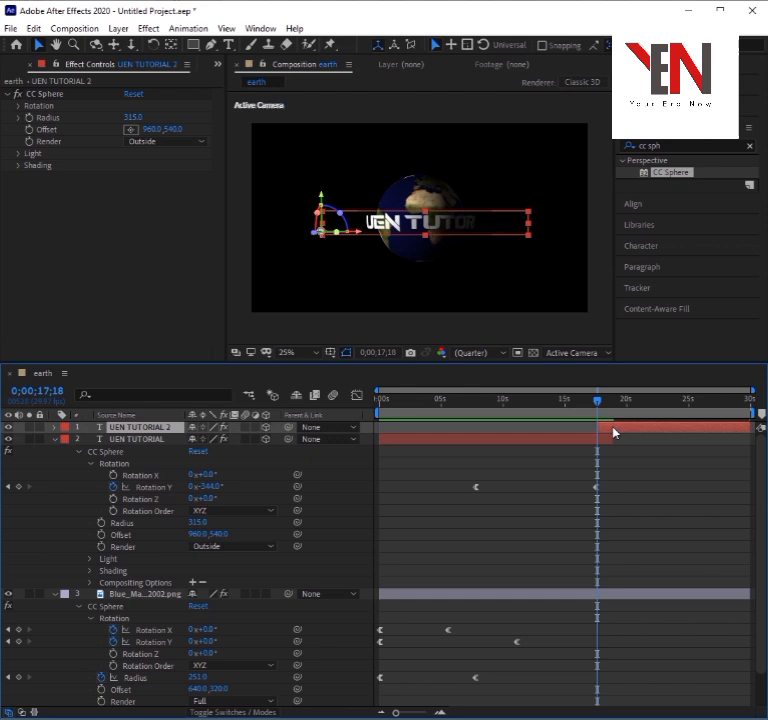
Collapse the original text layer's properties and delete the CC Sphere effect from the UEN TUTORIAL 2 layer.
left_click(55, 439)
left_click(55, 428)
left_click(55, 428)
key("e")
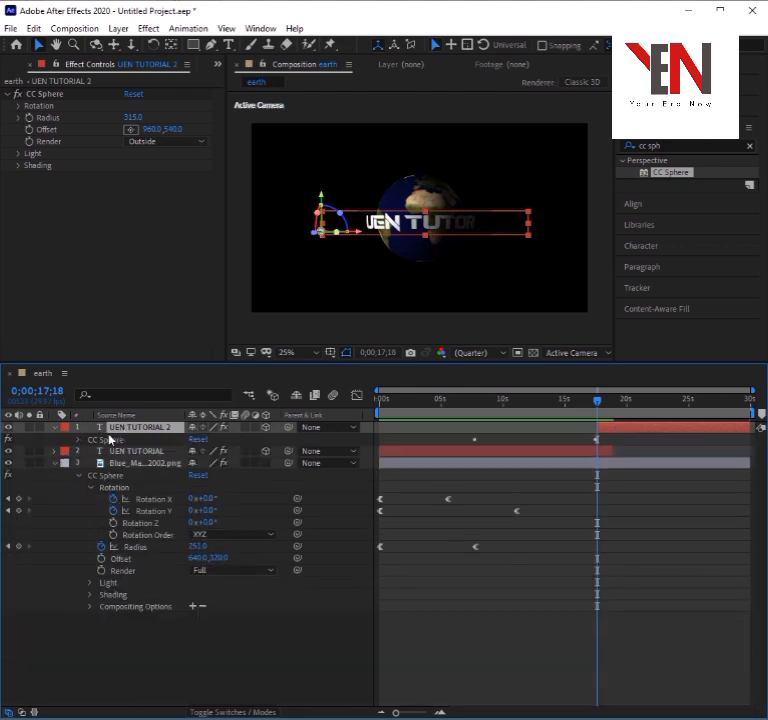
left_click(106, 441)
key("Return")
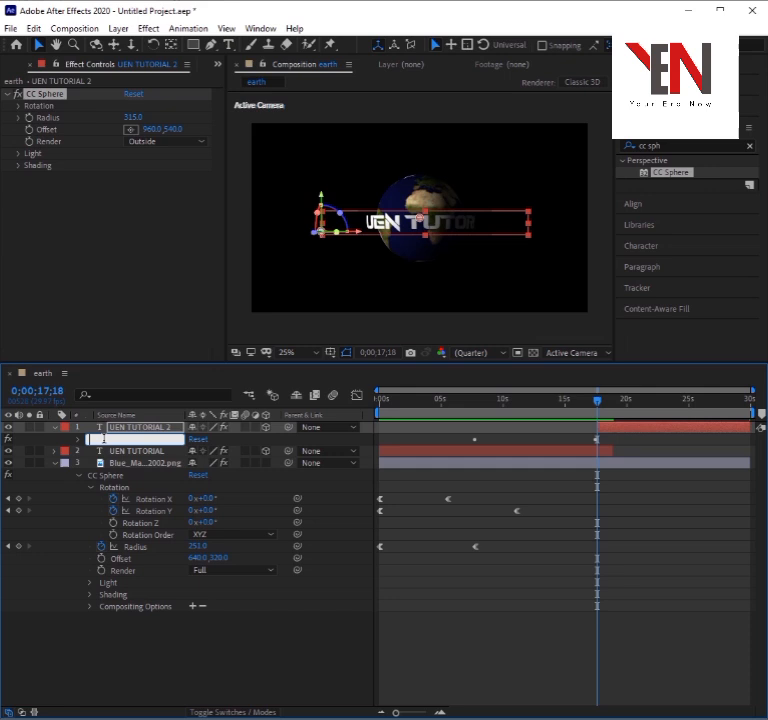
left_click(223, 444)
left_click(109, 443)
key("Delete")
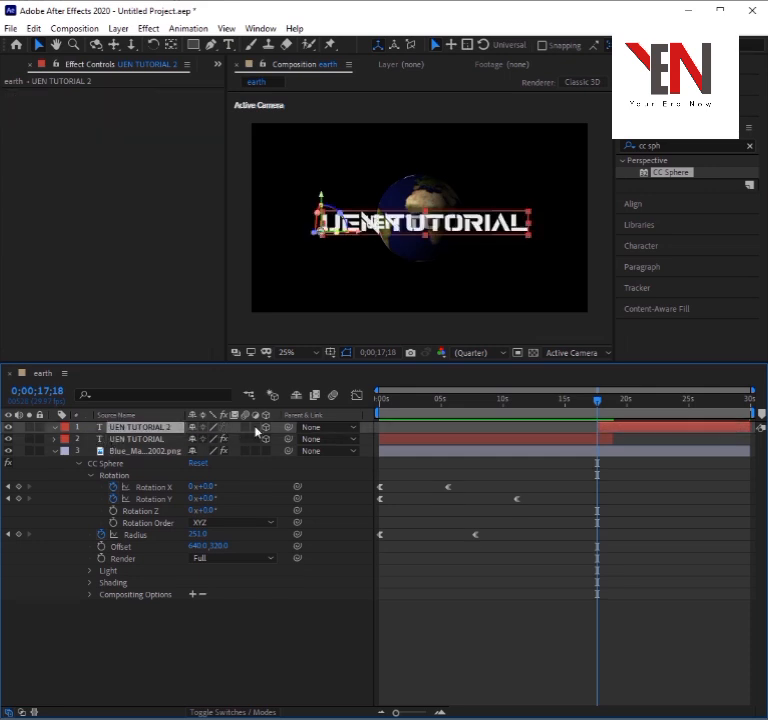
Add Opacity keyframes at 0;00;17;18 to both text layers, with UEN TUTORIAL at 100% and UEN TUTORIAL 2 at 0%.
left_click(594, 440)
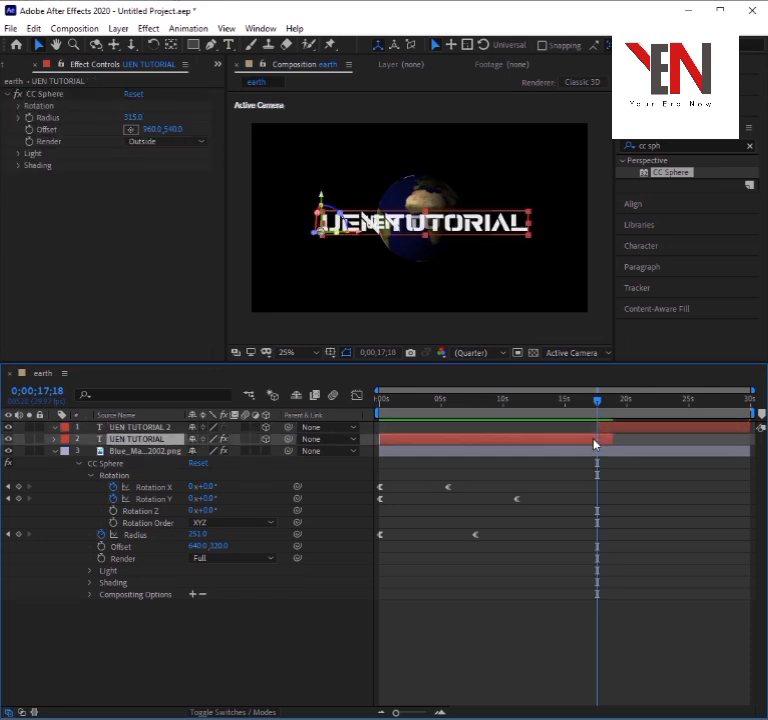
key("t")
left_click(153, 429)
key("t")
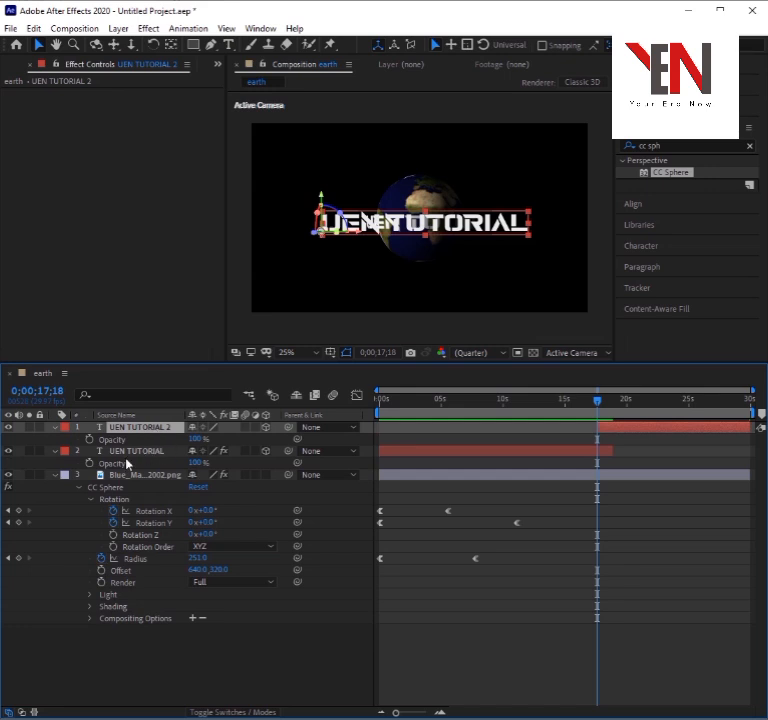
left_click(608, 451)
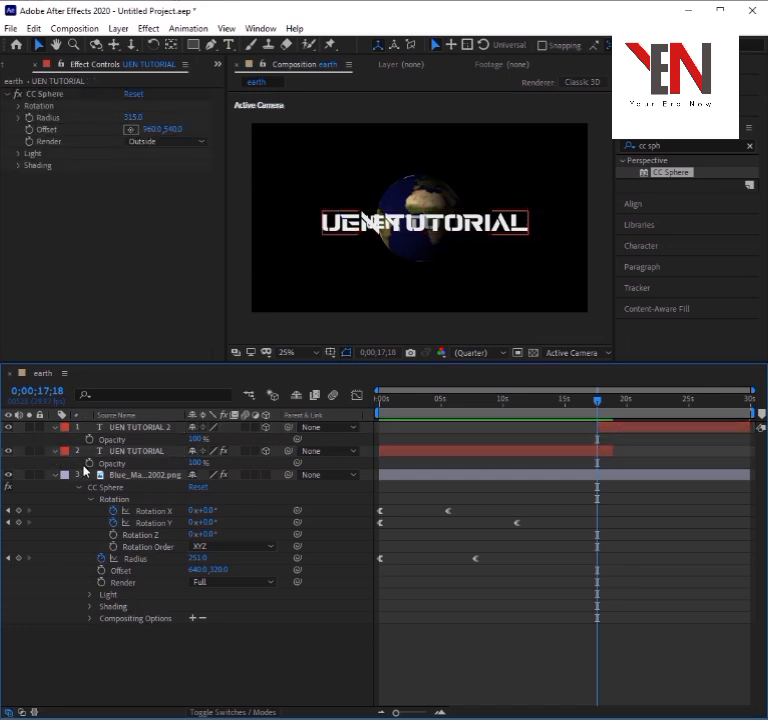
left_click(88, 463)
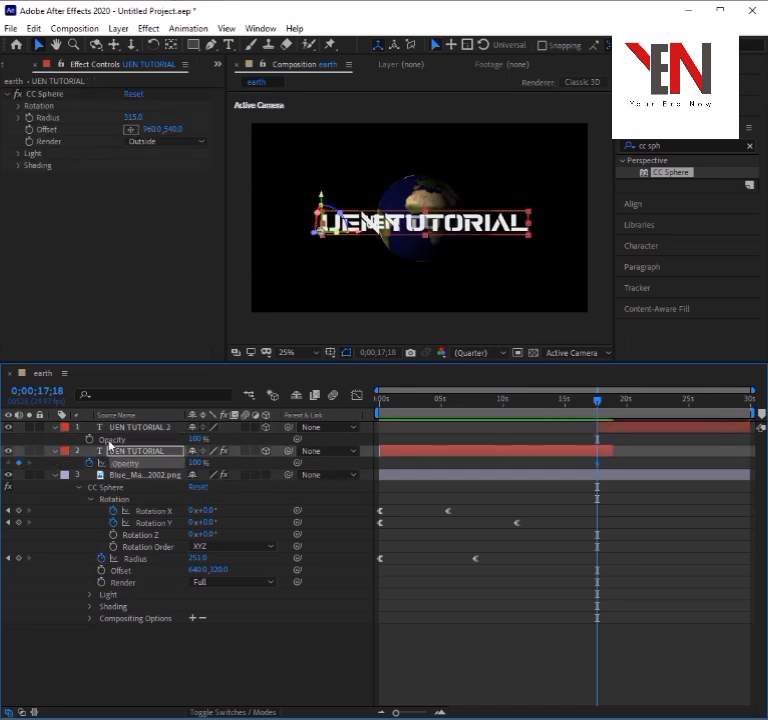
left_click(111, 429)
left_click(90, 440)
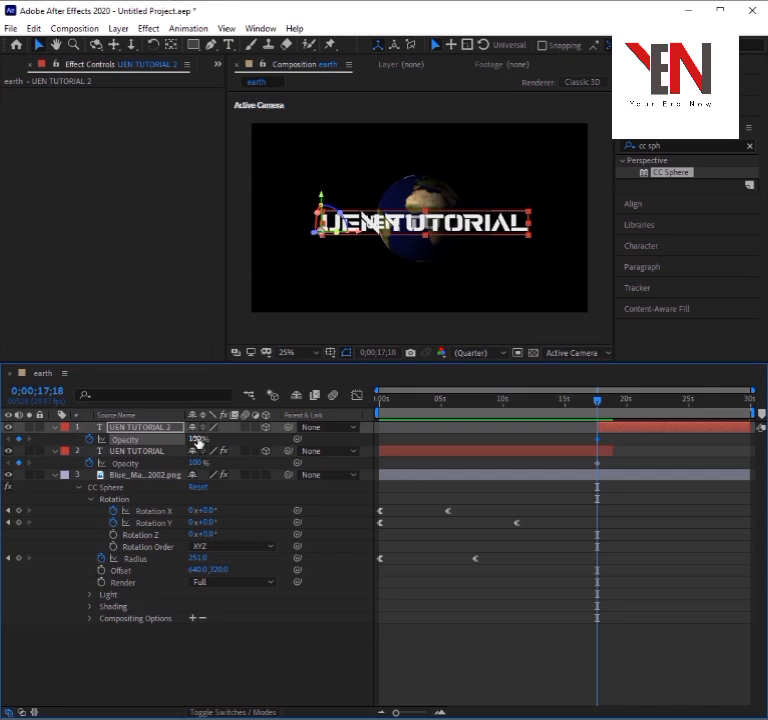
left_click_drag(180, 439, 137, 457)
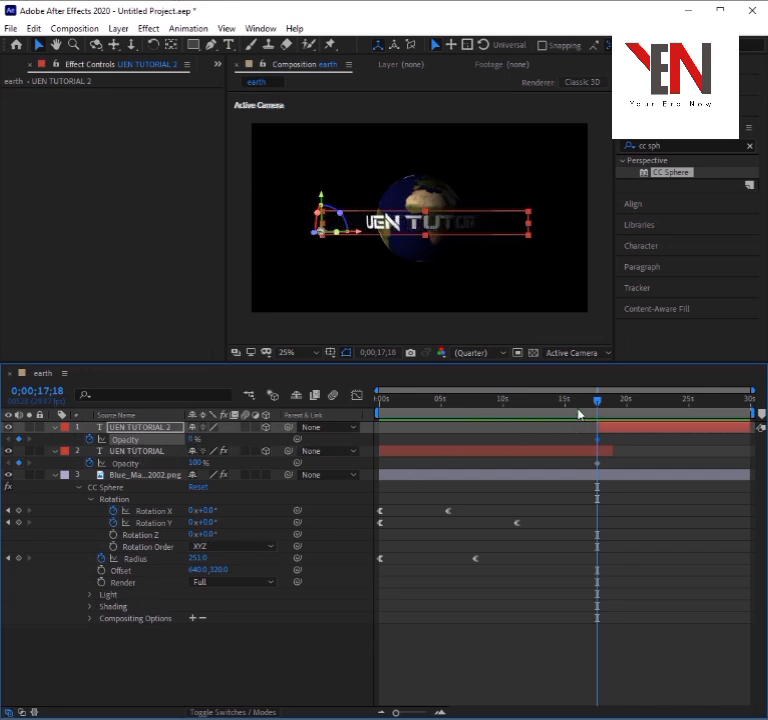
At 0;00;18;24, set the Opacity of UEN TUTORIAL to 0% and that of UEN TUTORIAL 2 to 100%.
left_click_drag(598, 403, 612, 408)
left_click(569, 455)
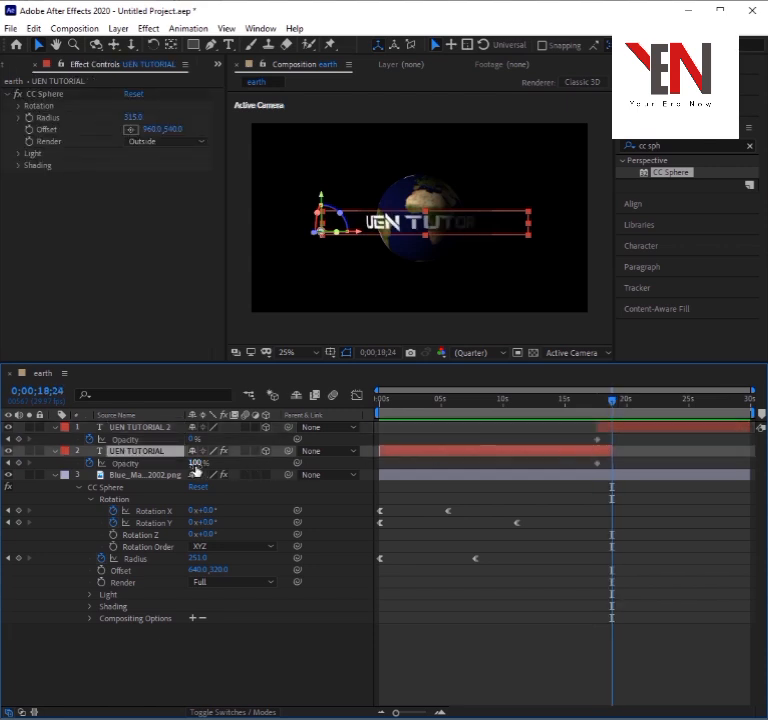
left_click_drag(196, 466, 127, 471)
left_click(645, 429)
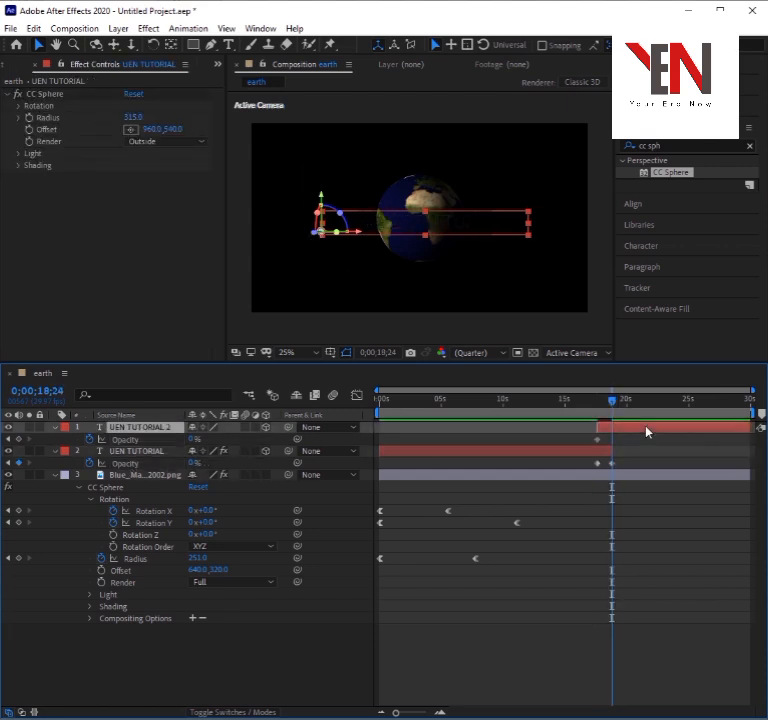
left_click_drag(193, 443, 284, 447)
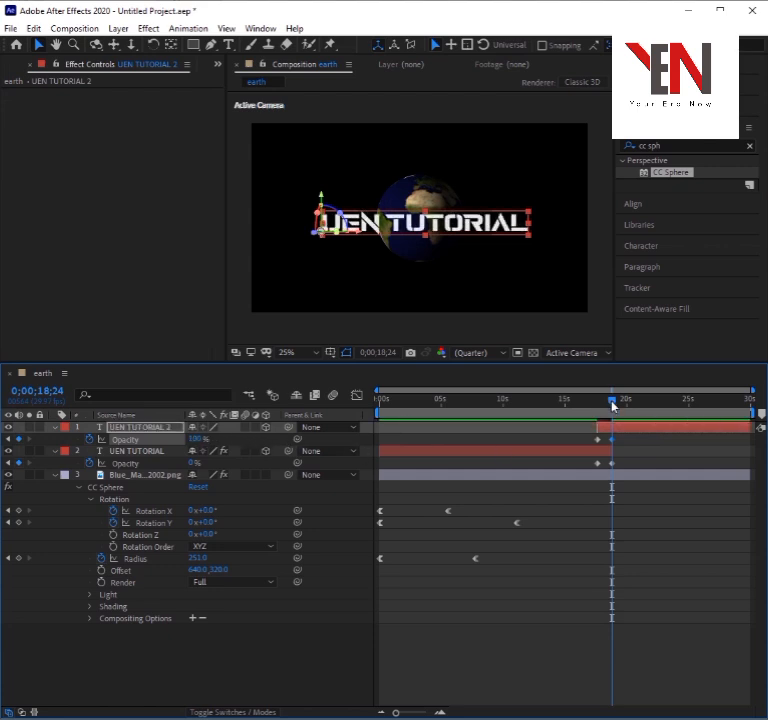
Apply Easy Ease to the Opacity keyframes of both text layers and preview the animation from the start.
left_click_drag(629, 467, 351, 420)
key("F9")
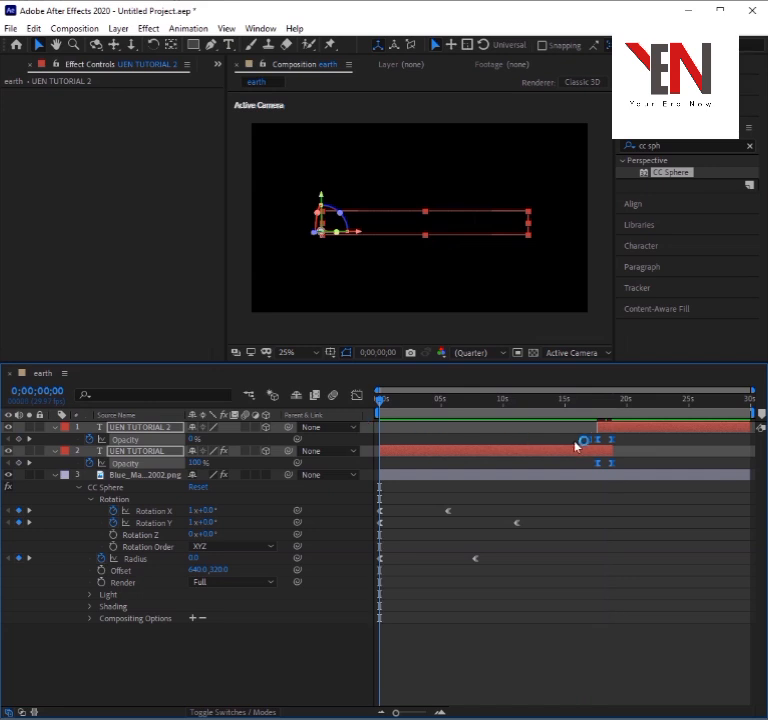
key("space")
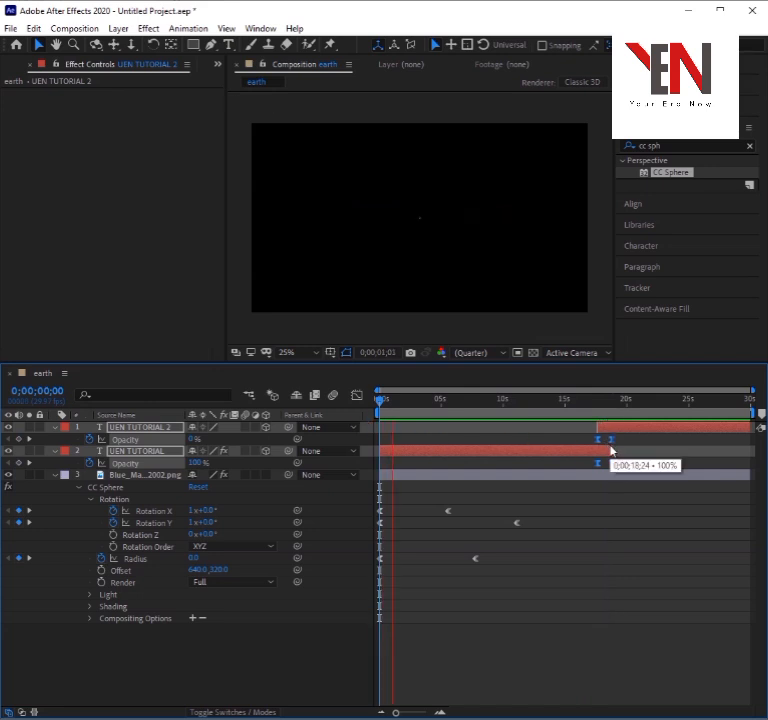